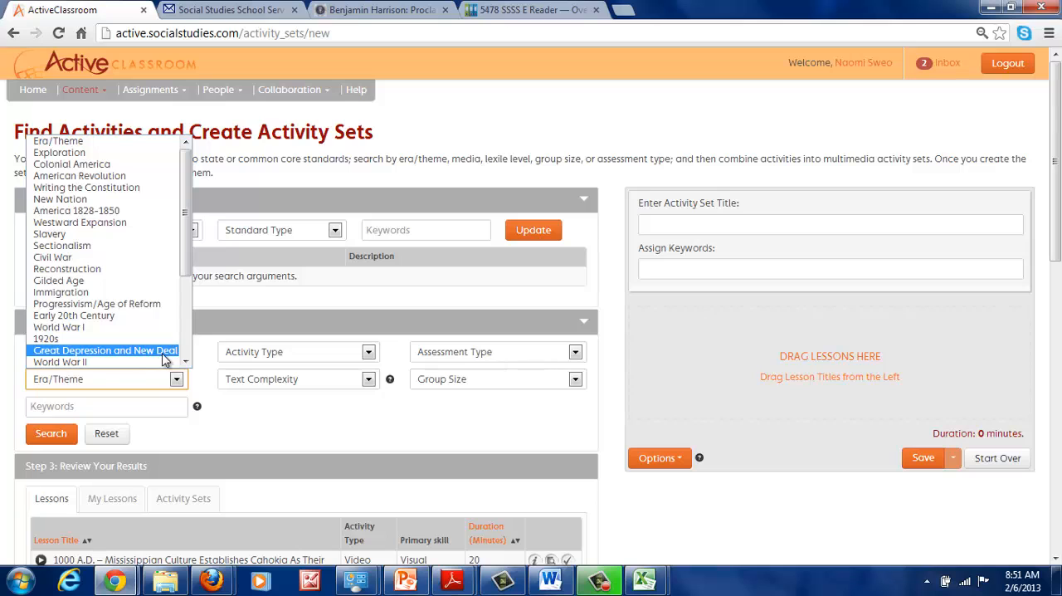
Search the lessons for the Westward Expansion era and collapse the Correlate Your Search section
click(125, 222)
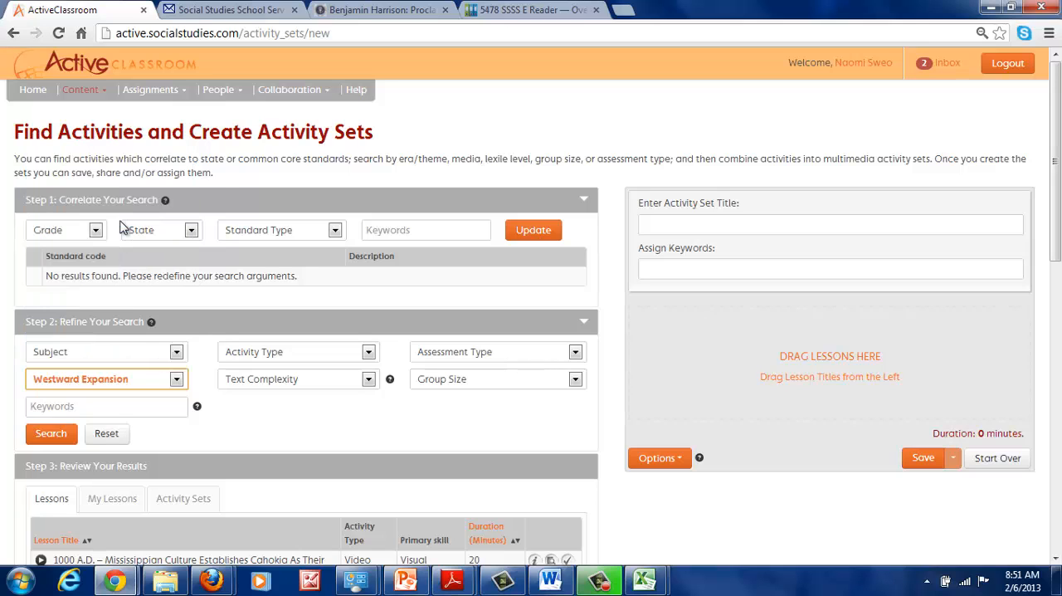
click(41, 432)
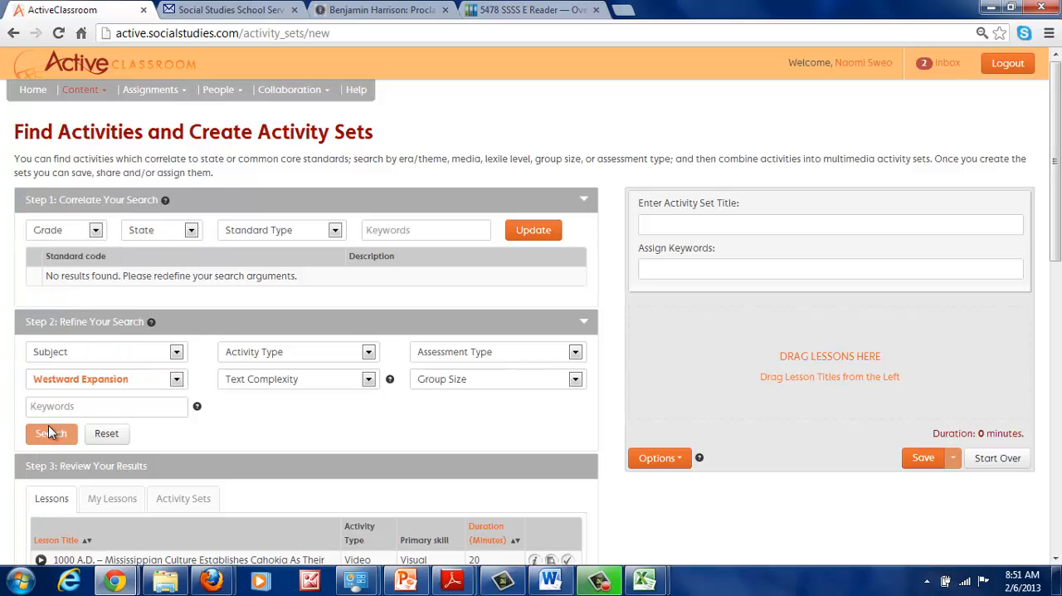
click(315, 208)
scroll(330, 249, down, 4)
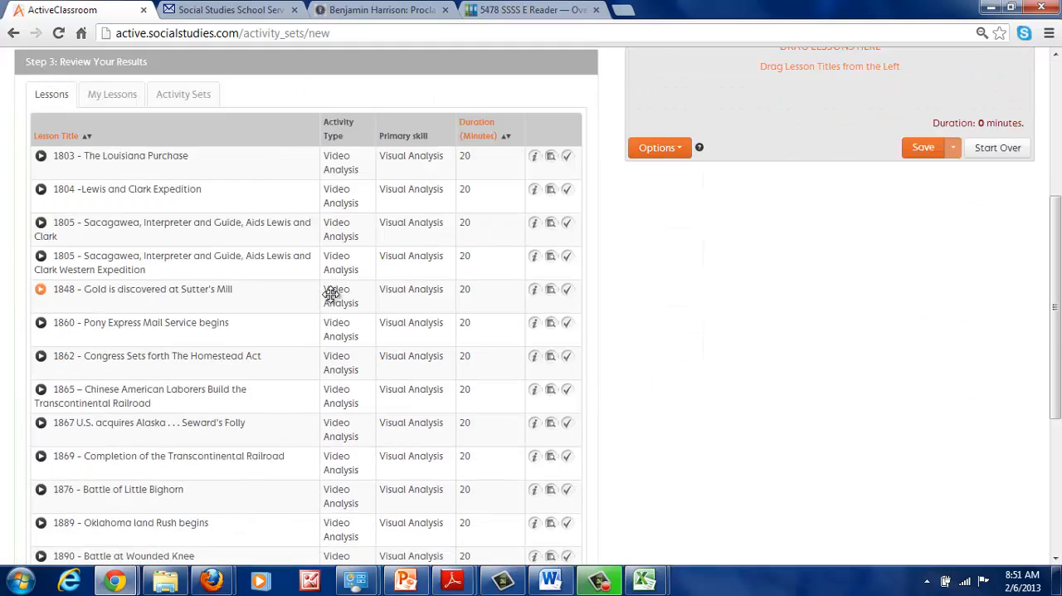
scroll(330, 294, down, 4)
scroll(330, 293, up, 10)
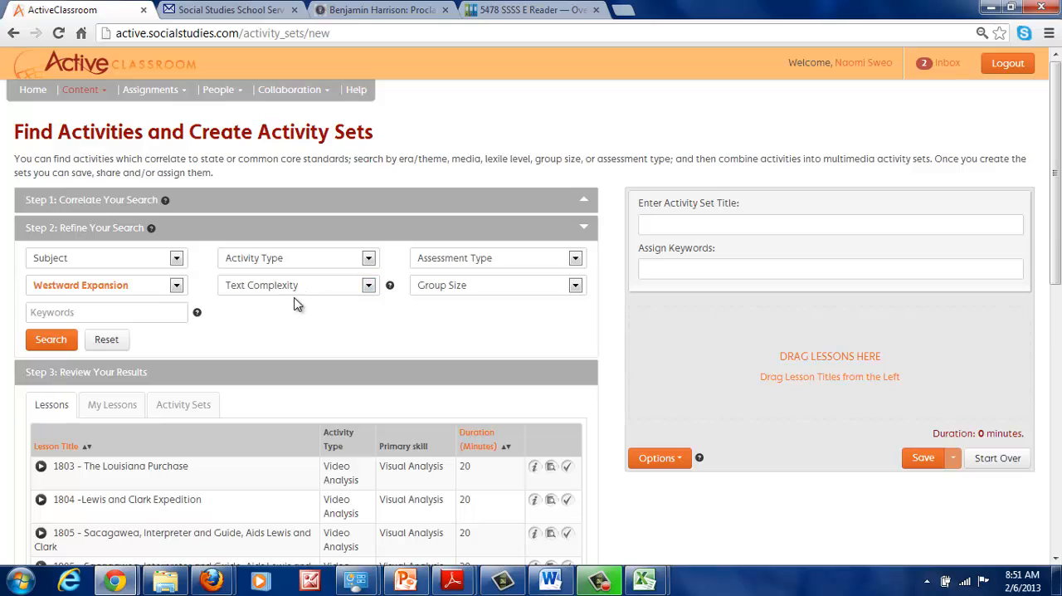
Narrow the Westward Expansion lesson search to the Reading activity type
click(301, 258)
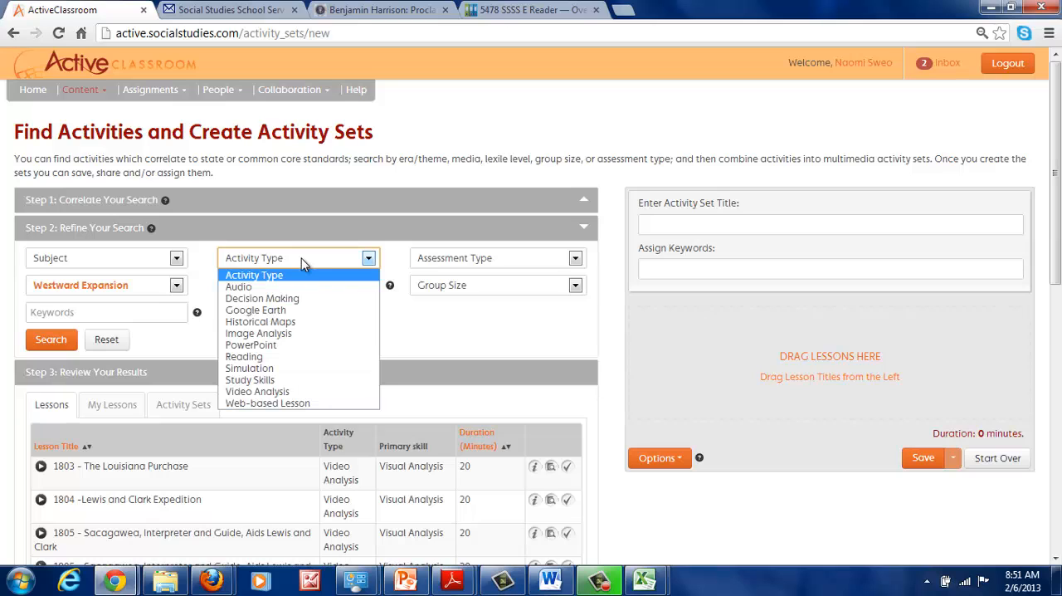
click(272, 356)
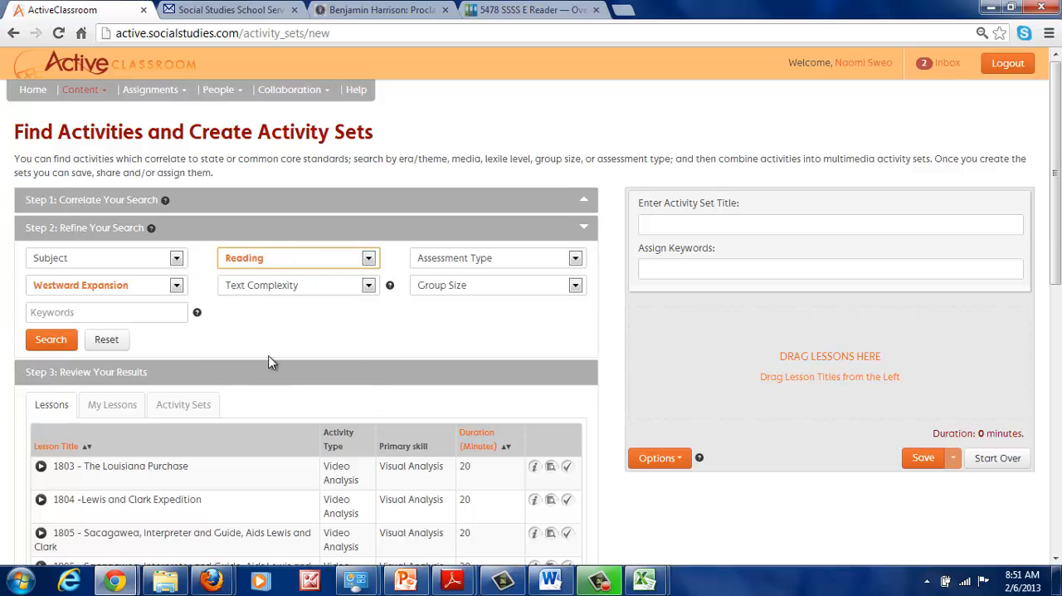
click(51, 340)
scroll(278, 324, down, 1)
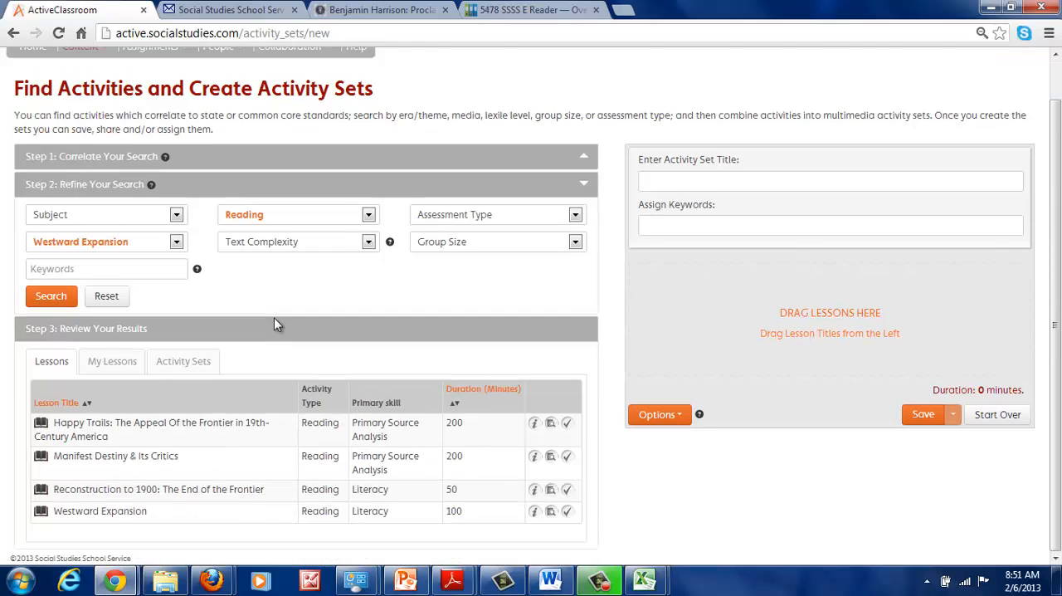
Check the details of the lesson "Reconstruction to 1900: The End of the Frontier" and add it to the activity set
click(534, 491)
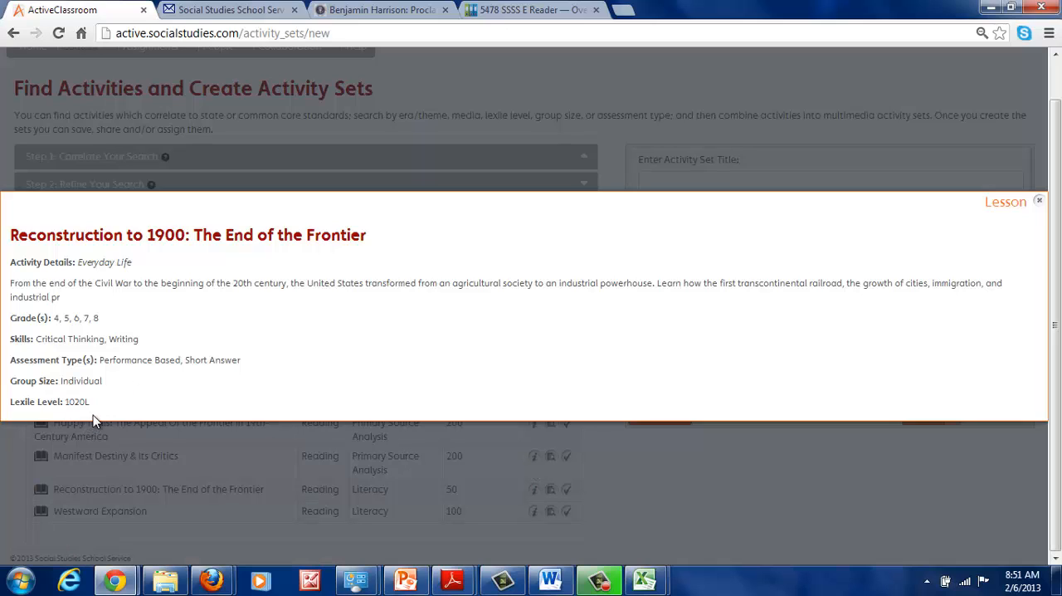
click(1039, 203)
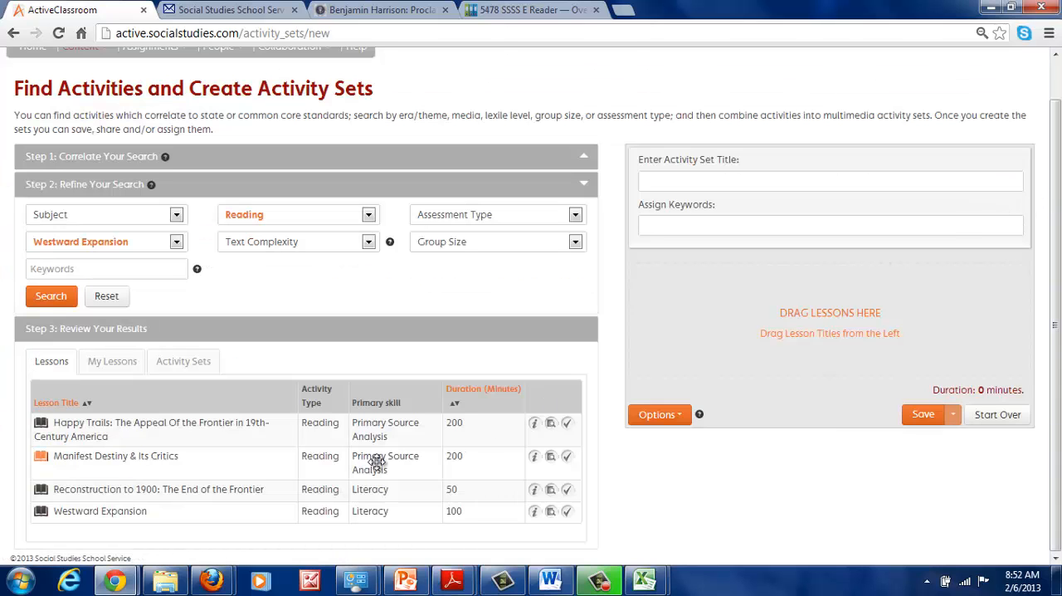
click(568, 493)
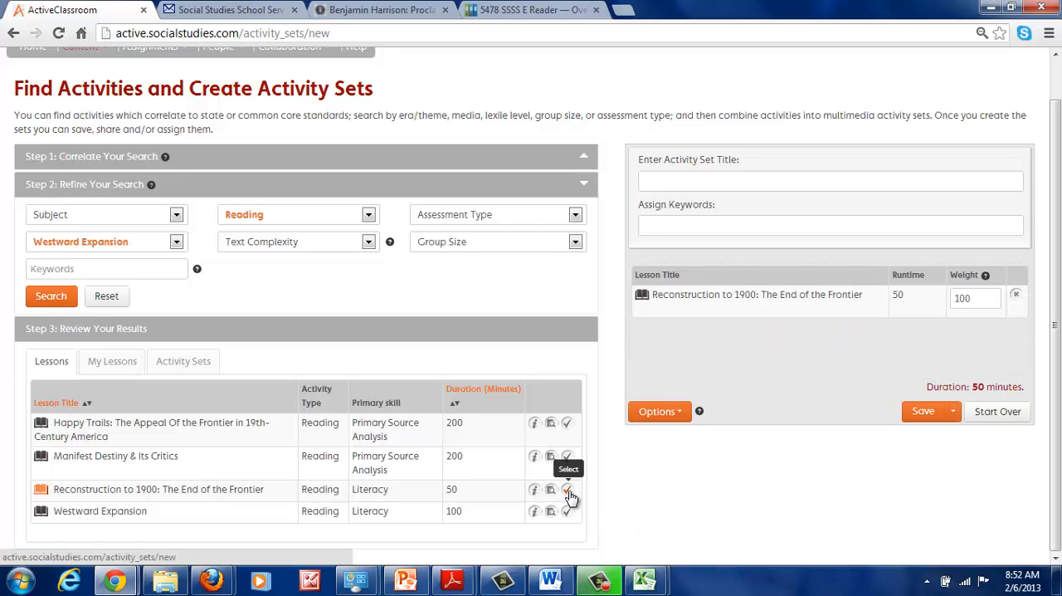
Search for Image Analysis lessons and add "A Young Nation Looks West" and "The Corps of Discovery" to the activity set
click(311, 220)
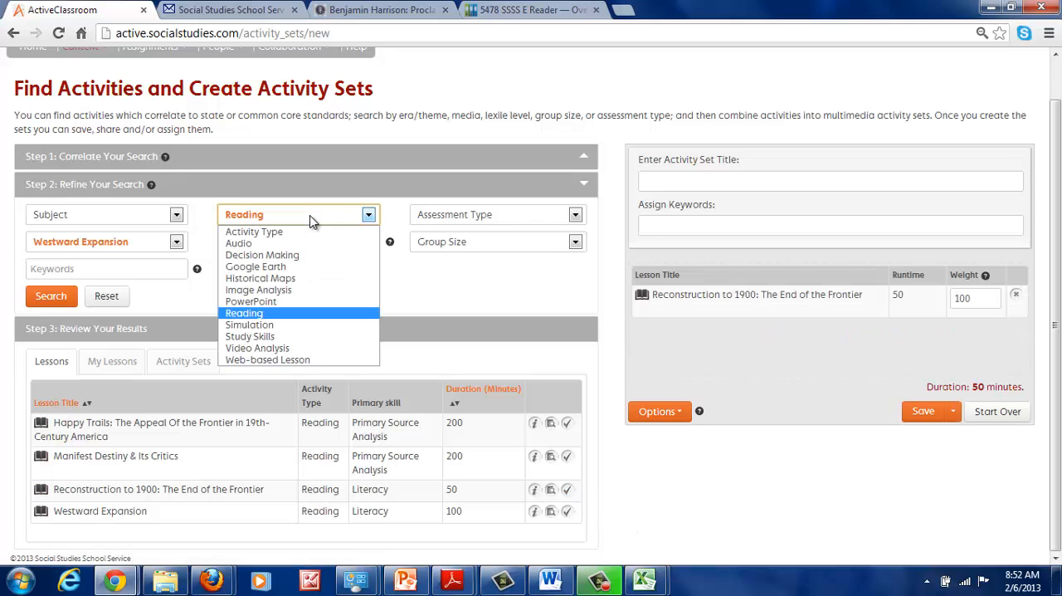
click(300, 290)
click(51, 296)
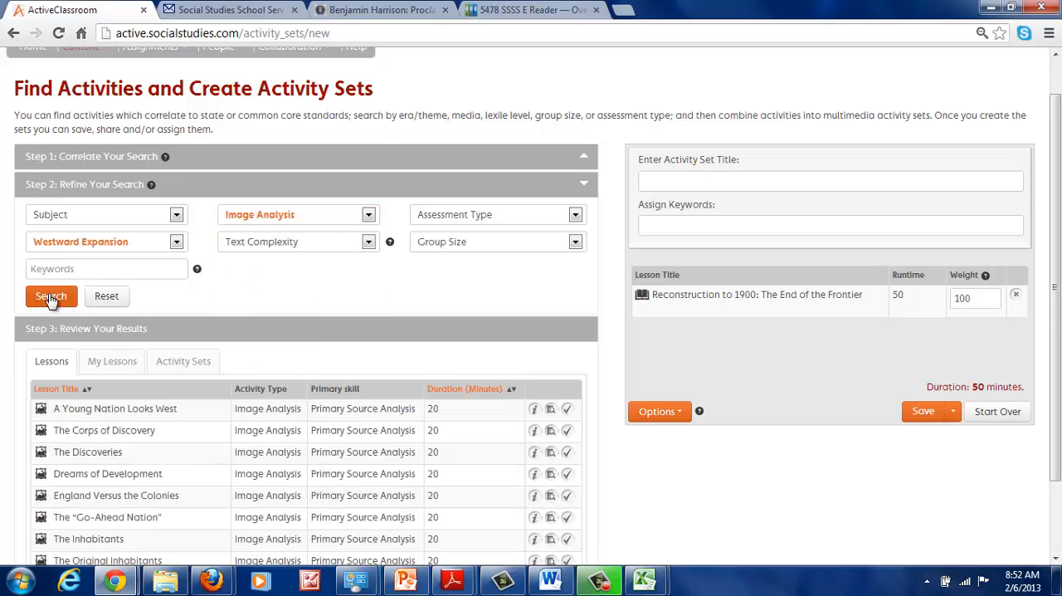
click(567, 410)
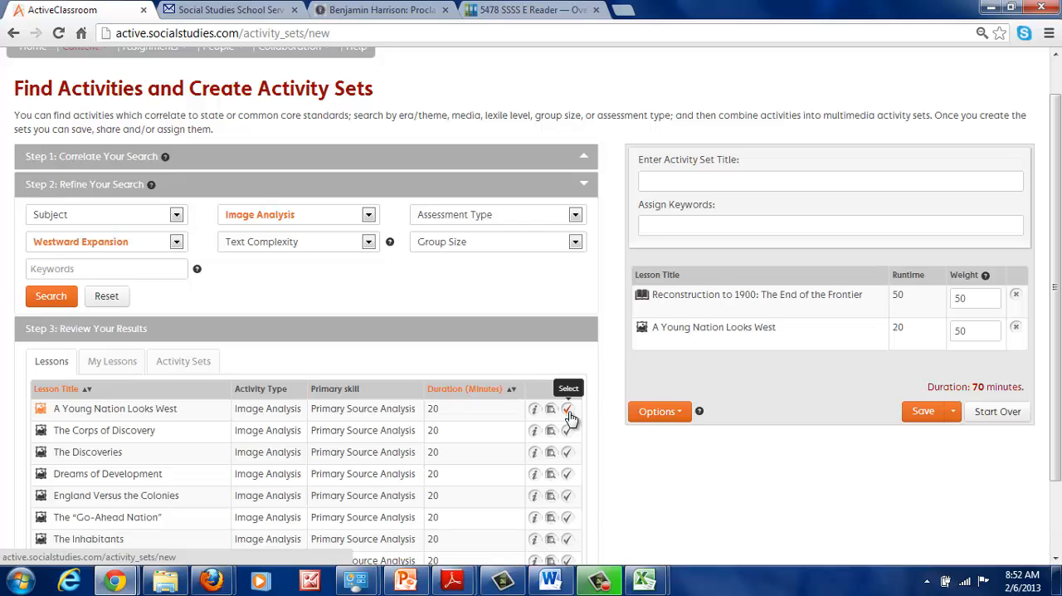
click(566, 432)
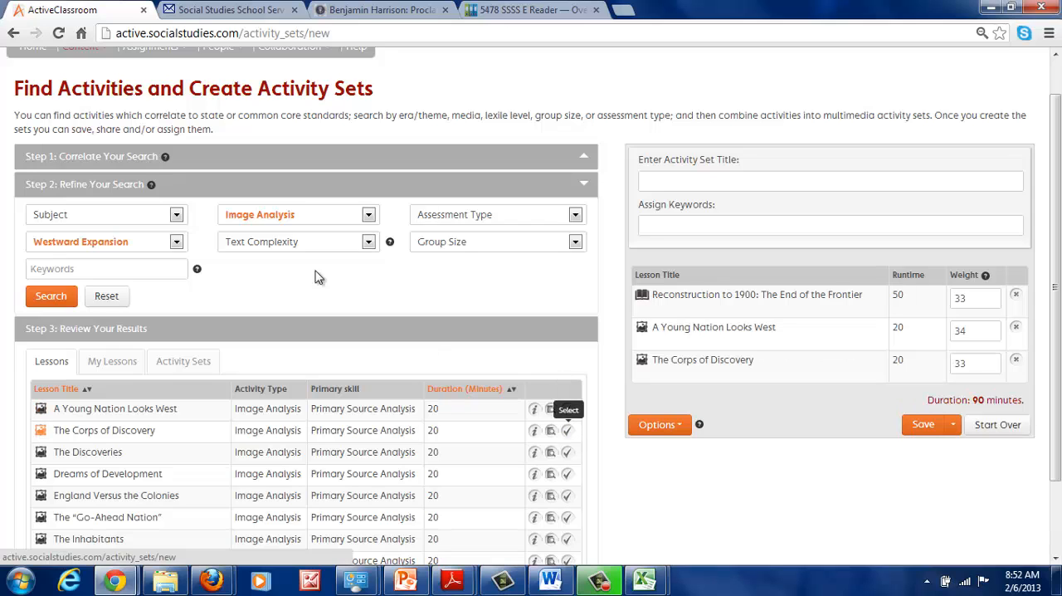
Search for Video Analysis lessons, add "1803 - The Louisiana Purchase" to the activity set and make it the first lesson
click(276, 216)
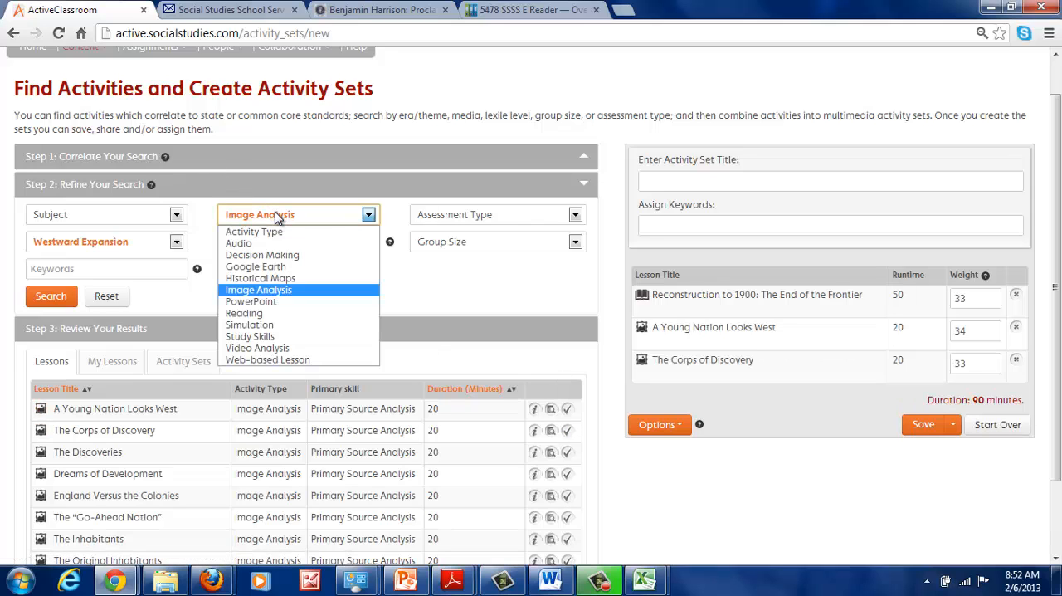
click(269, 347)
click(49, 297)
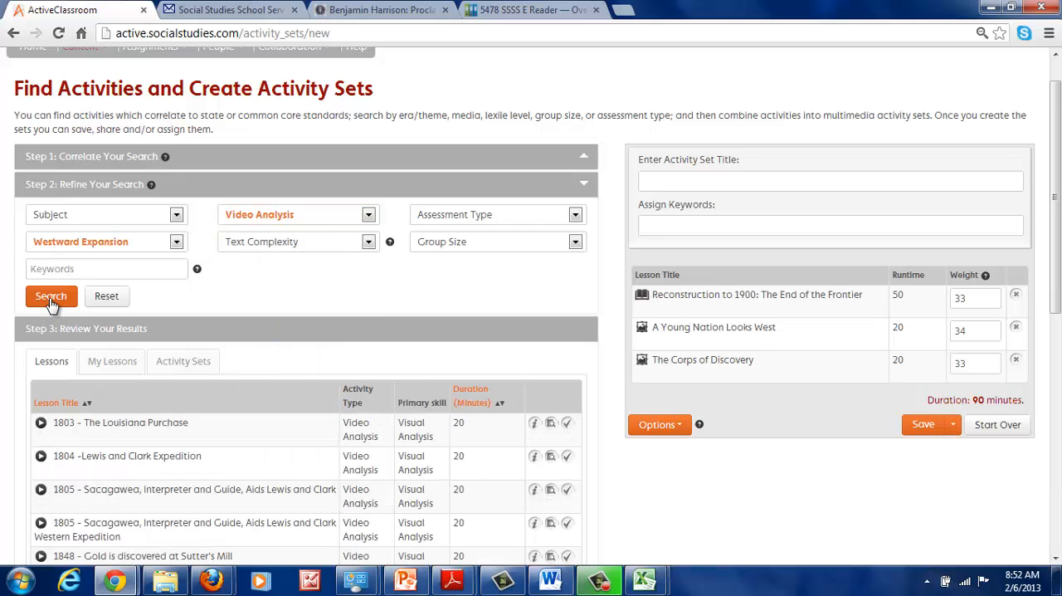
click(566, 424)
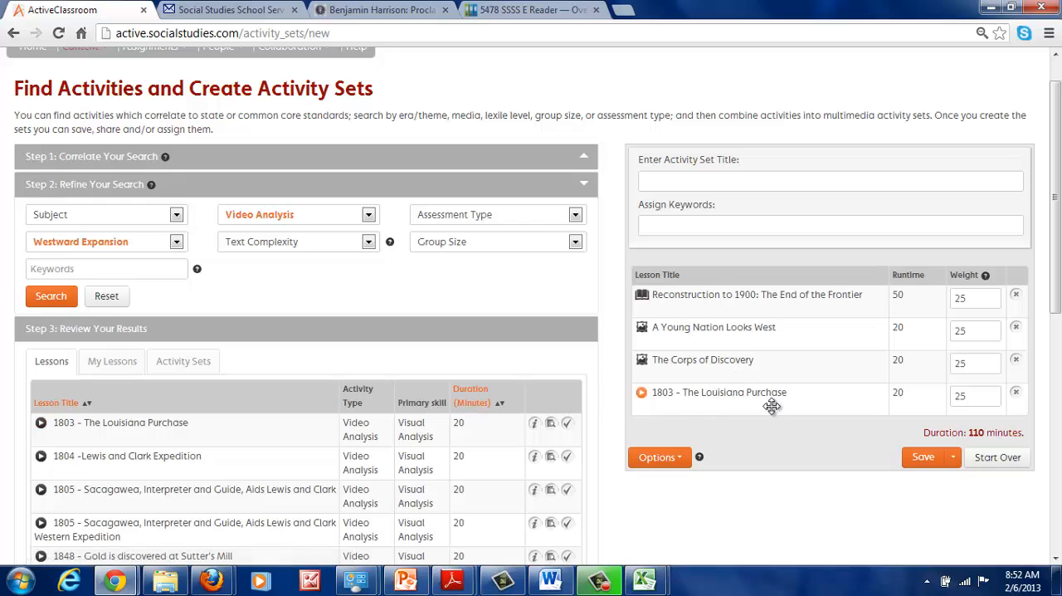
drag(770, 404, 770, 288)
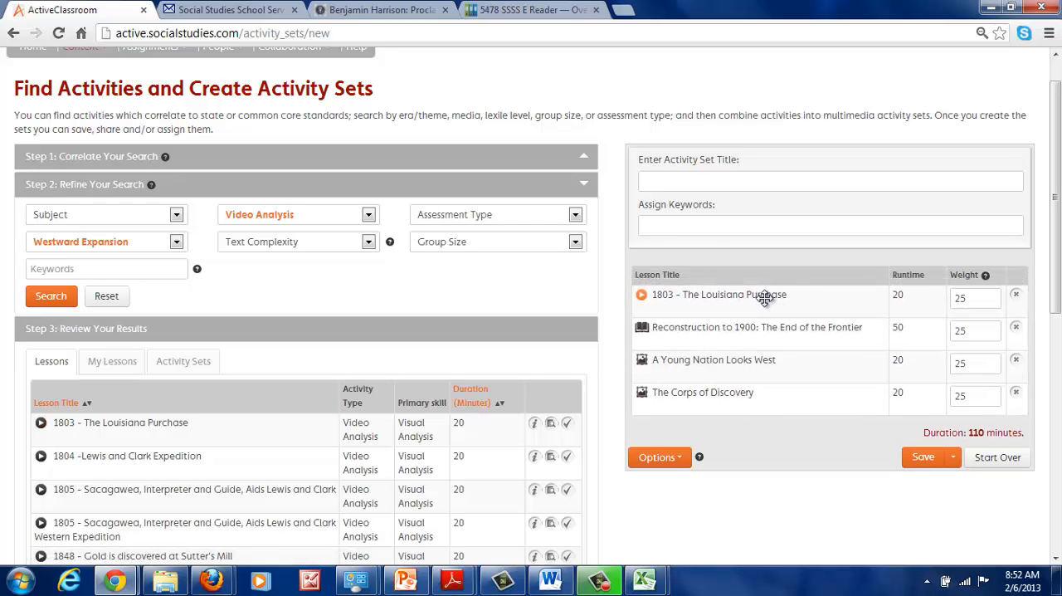
Title the activity set "Westward Ho", assign the keywords "expansion, discovery, westward" and save it
click(656, 184)
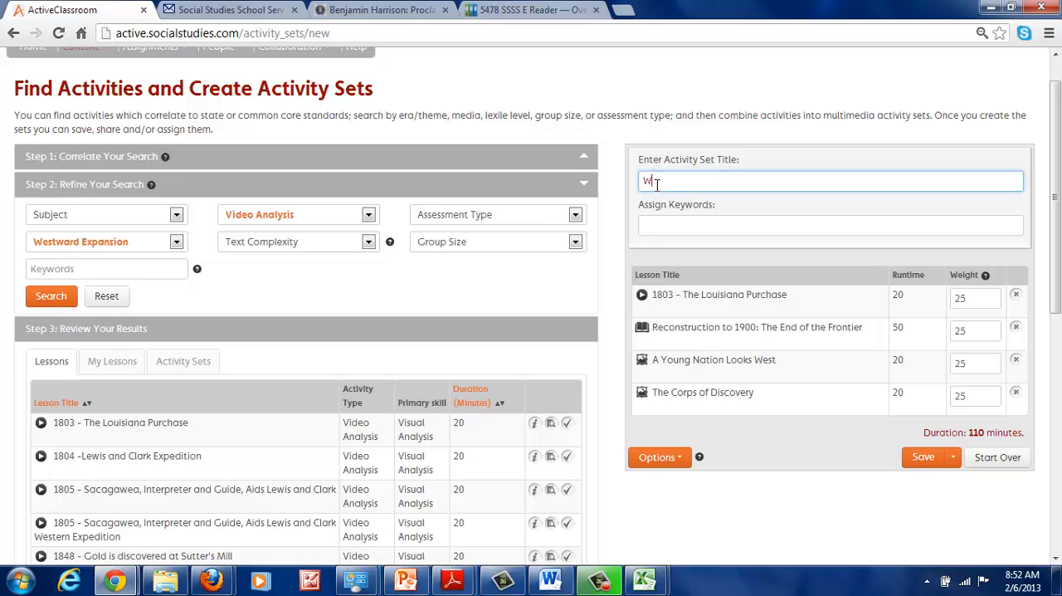
text(Westward Ho)
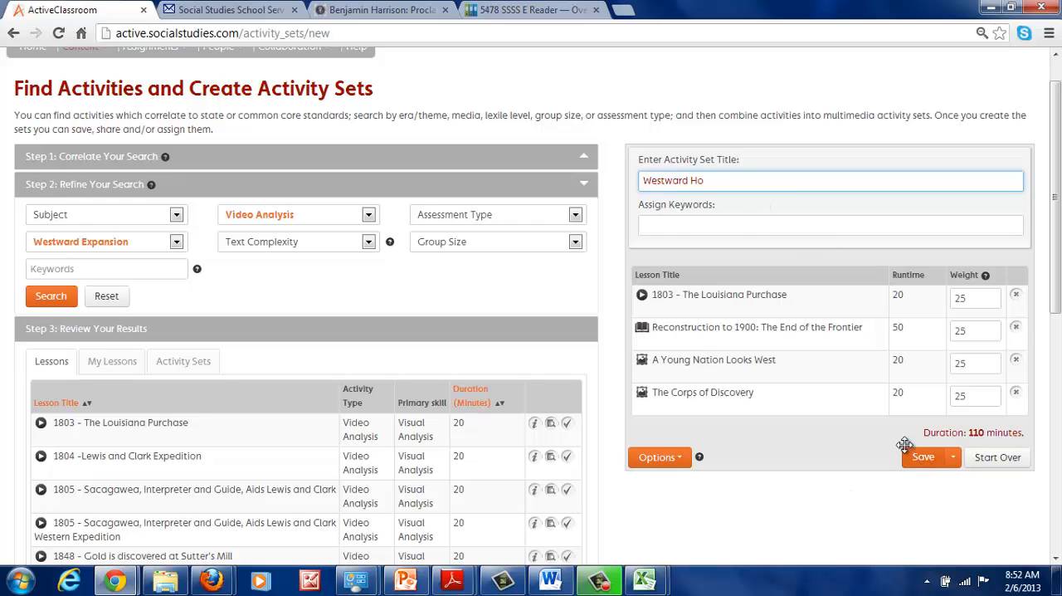
click(672, 229)
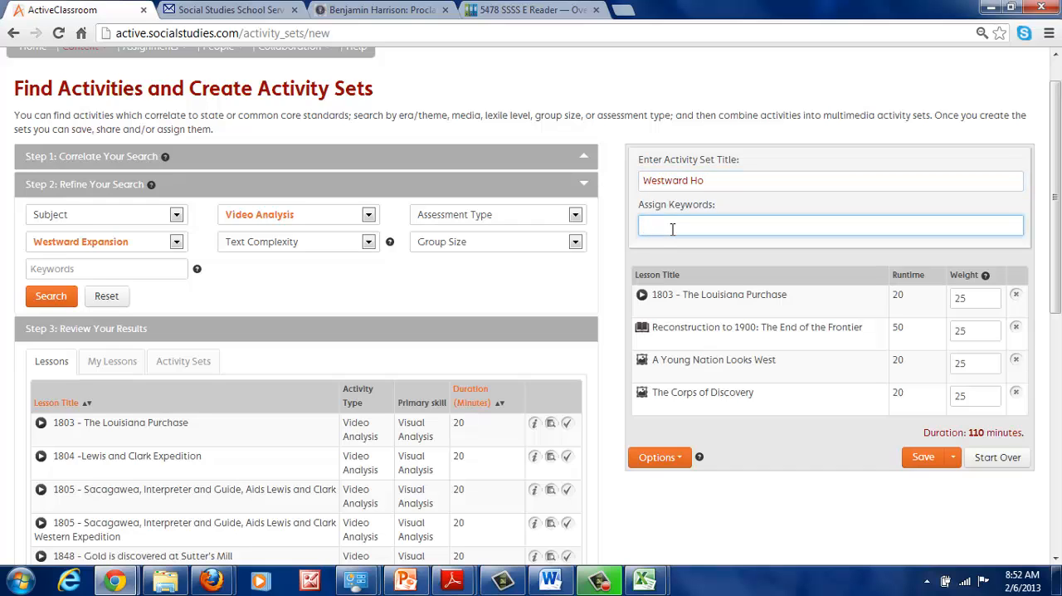
text(exp)
text(ansion, discovery, westward)
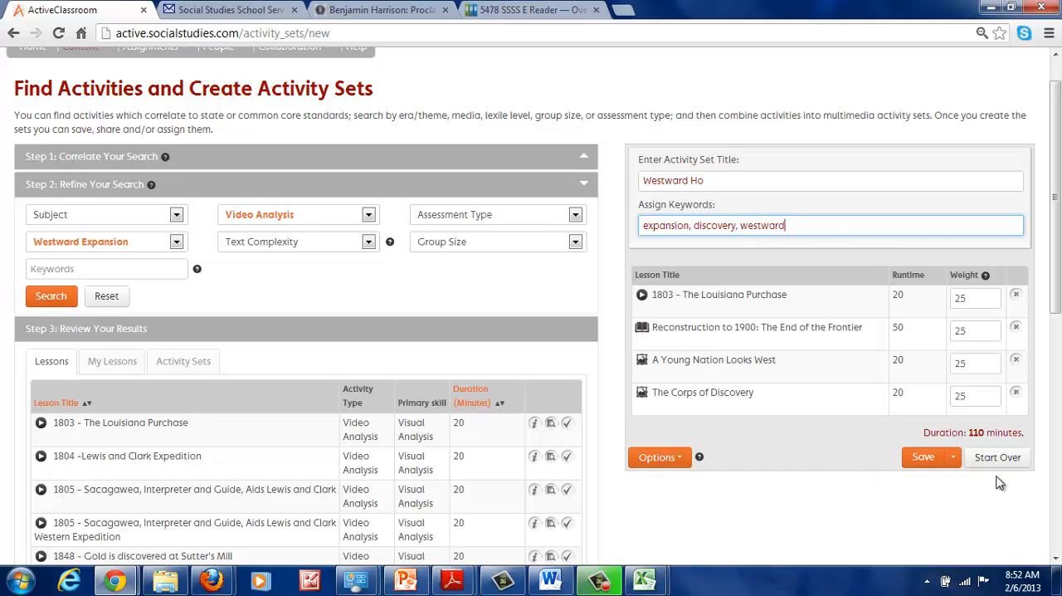
click(927, 462)
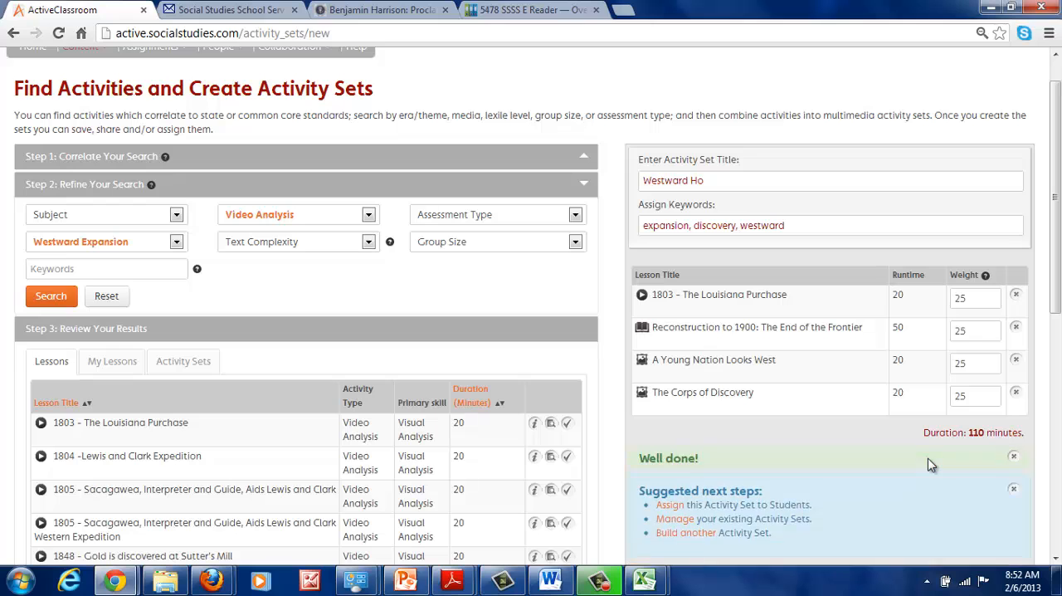
Start sharing the activity set and select the first existing user as the recipient
scroll(908, 463, down, 1)
scroll(907, 464, down, 1)
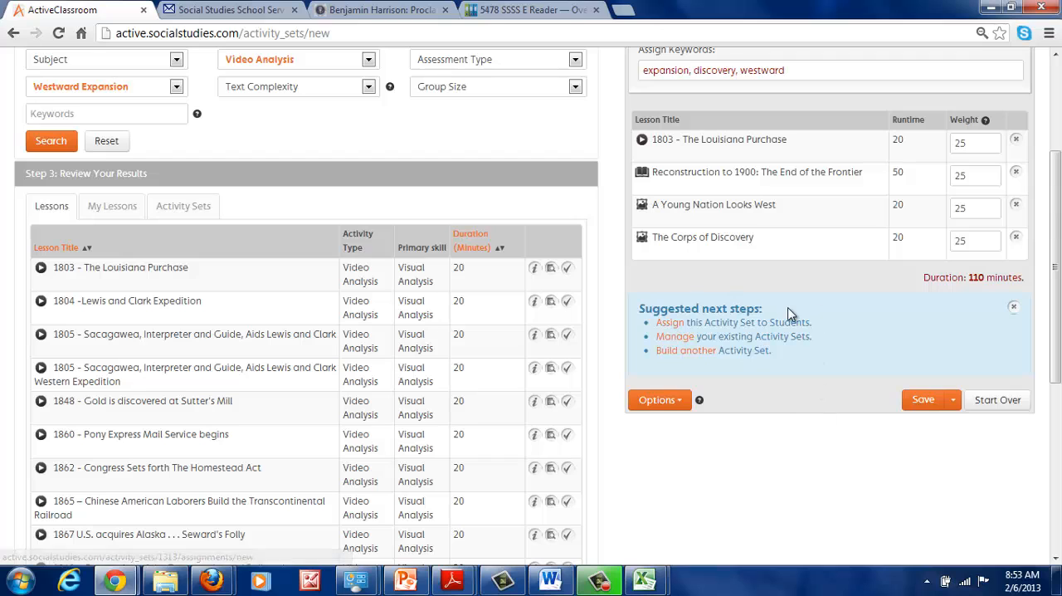
click(679, 404)
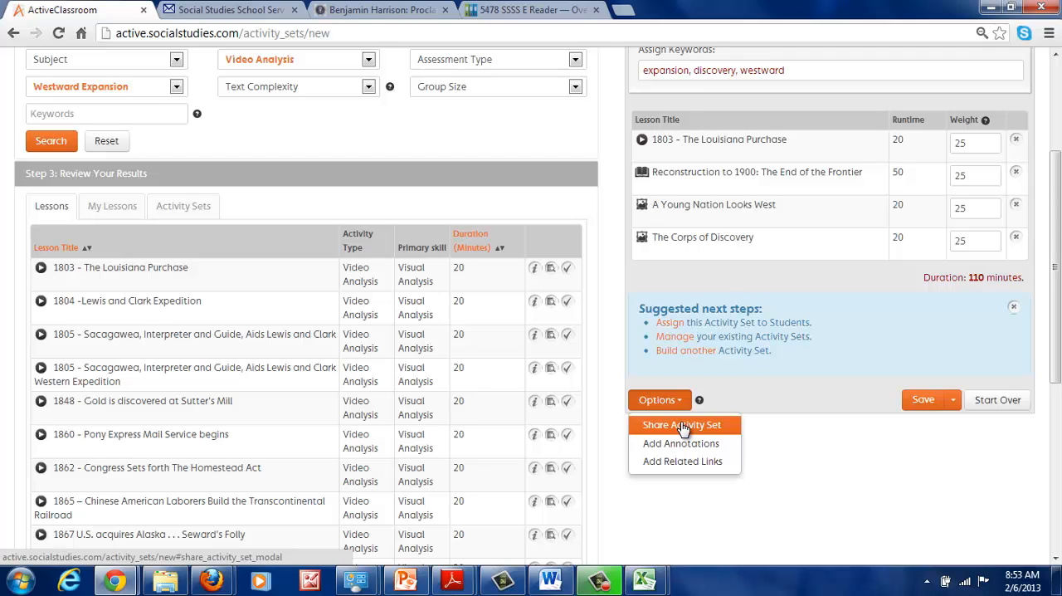
click(682, 425)
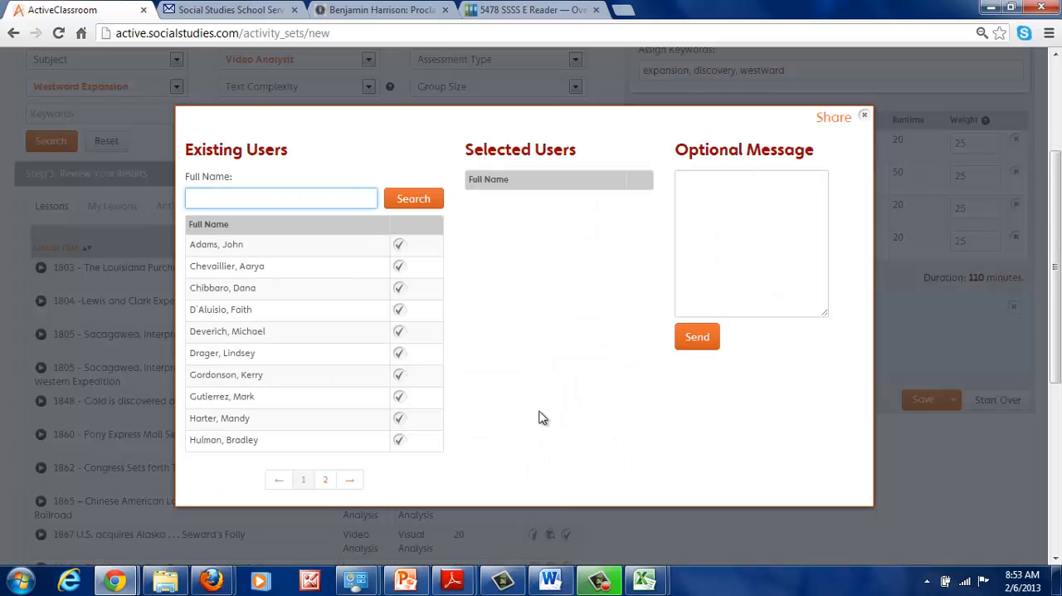
click(399, 246)
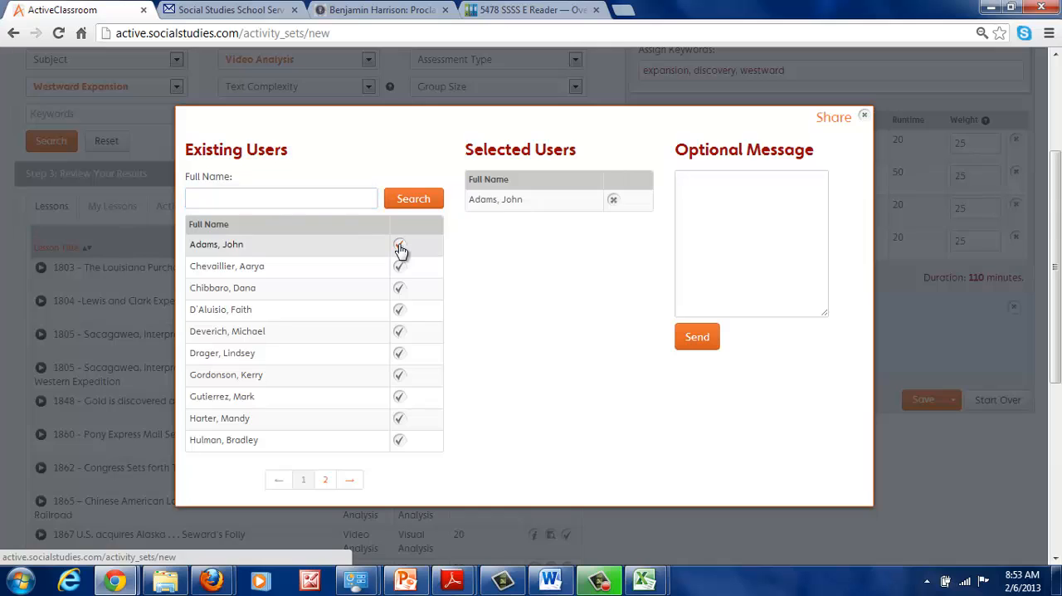
Send the share with the message "Try this activity set for your 8th grade student" and close the sharing dialog
click(716, 199)
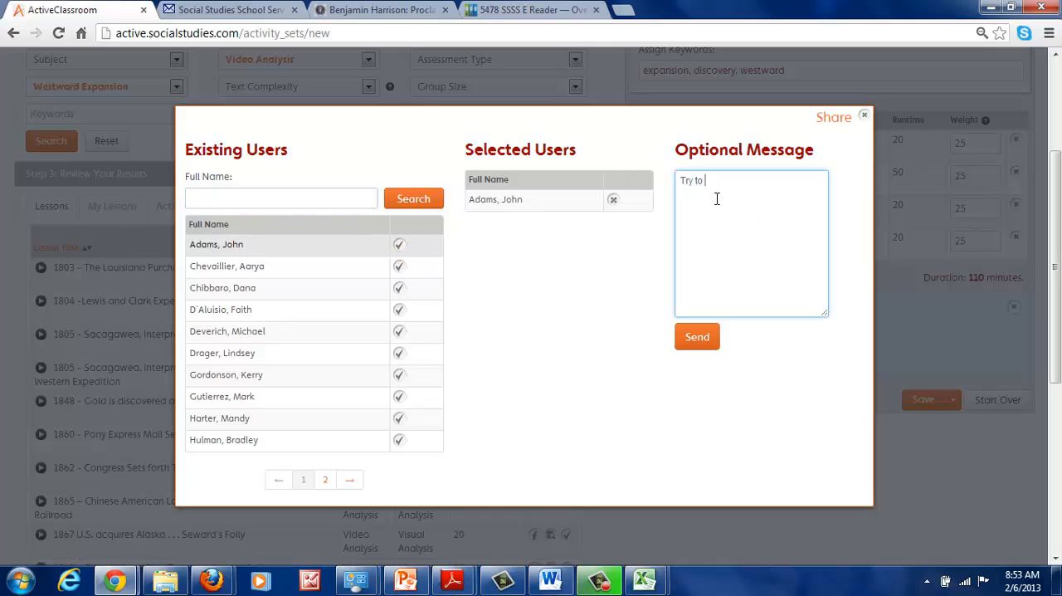
text(Try this )
text(activity set)
text( for your 8th grade stude)
text(ent)
click(693, 335)
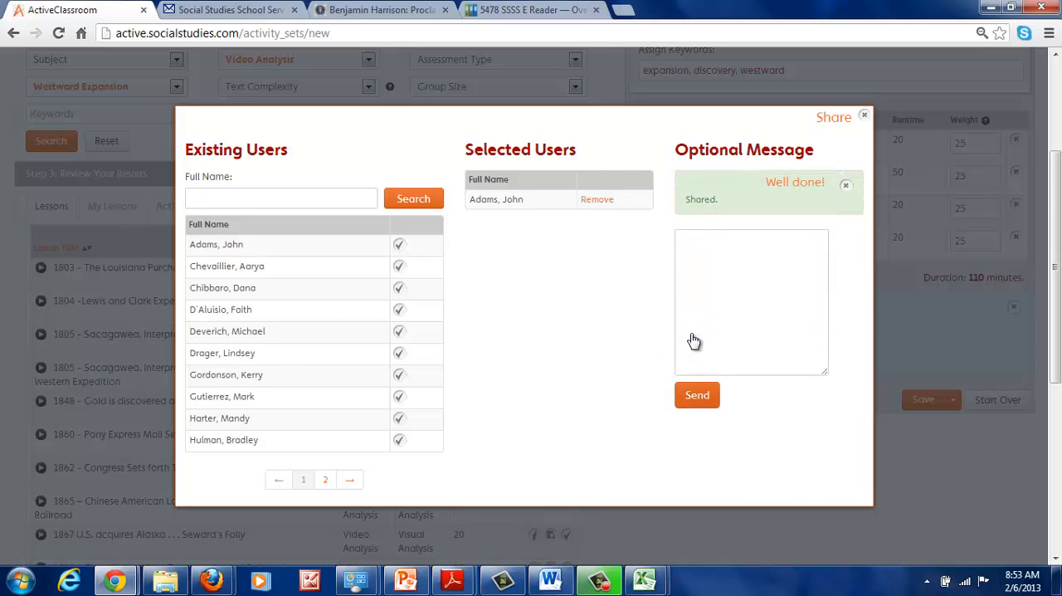
click(863, 115)
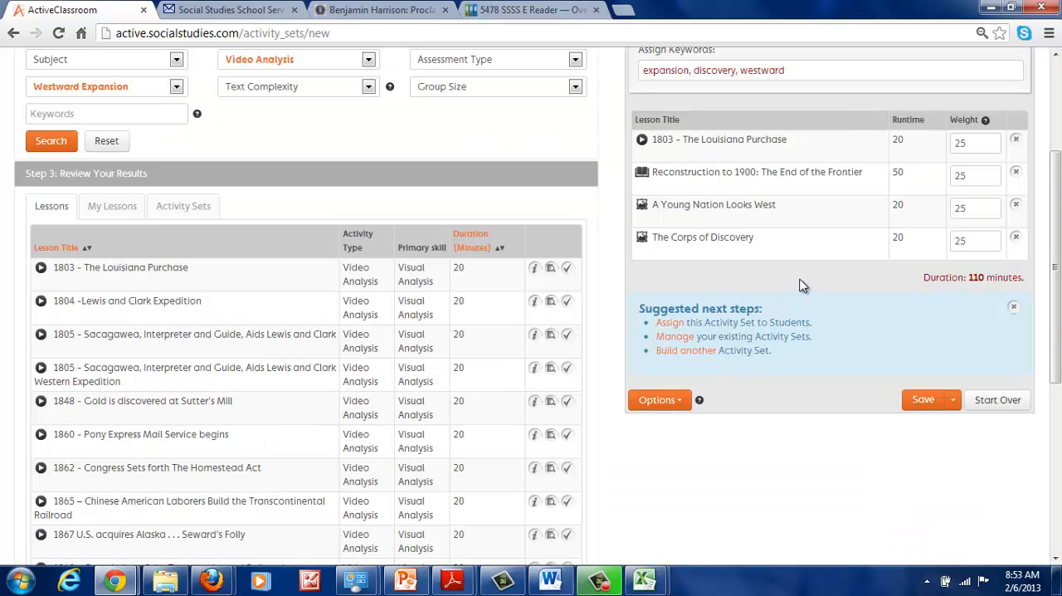
Remove the lesson "Reconstruction to 1900: The End of the Frontier" from the activity set
scroll(809, 278, up, 2)
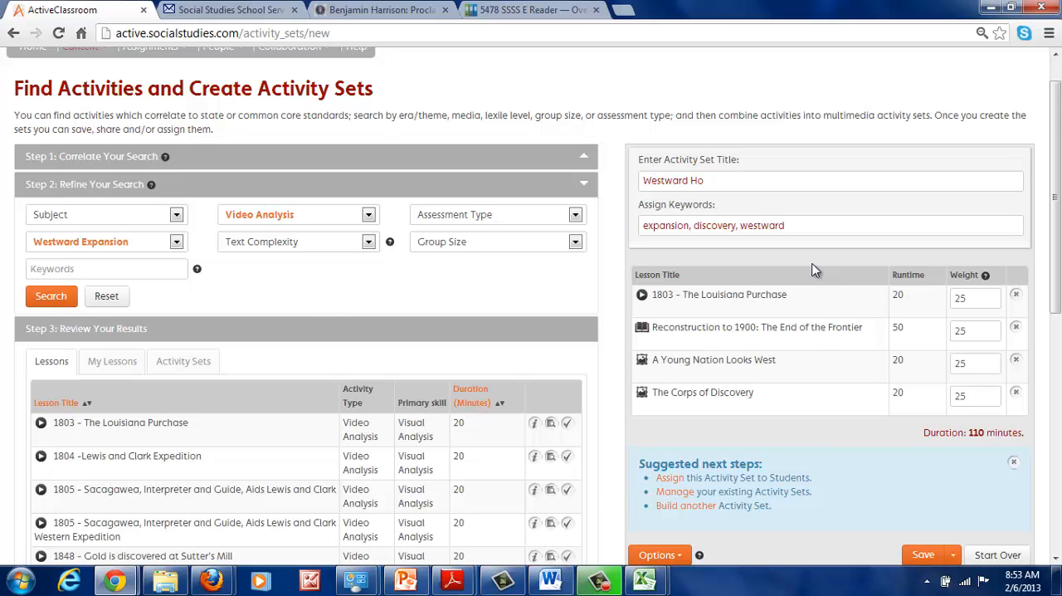
scroll(813, 270, down, 1)
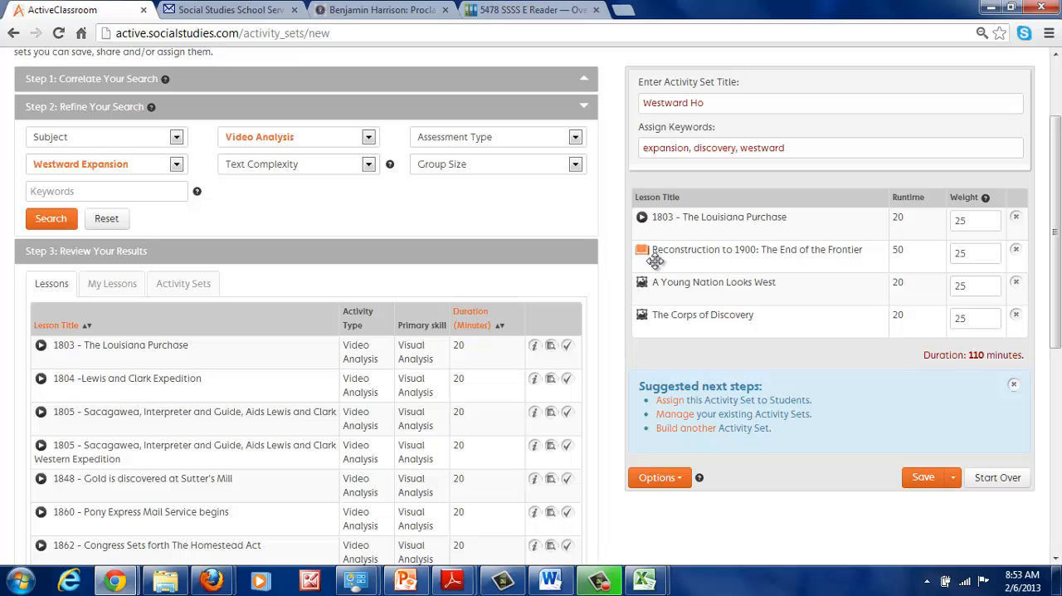
click(1017, 251)
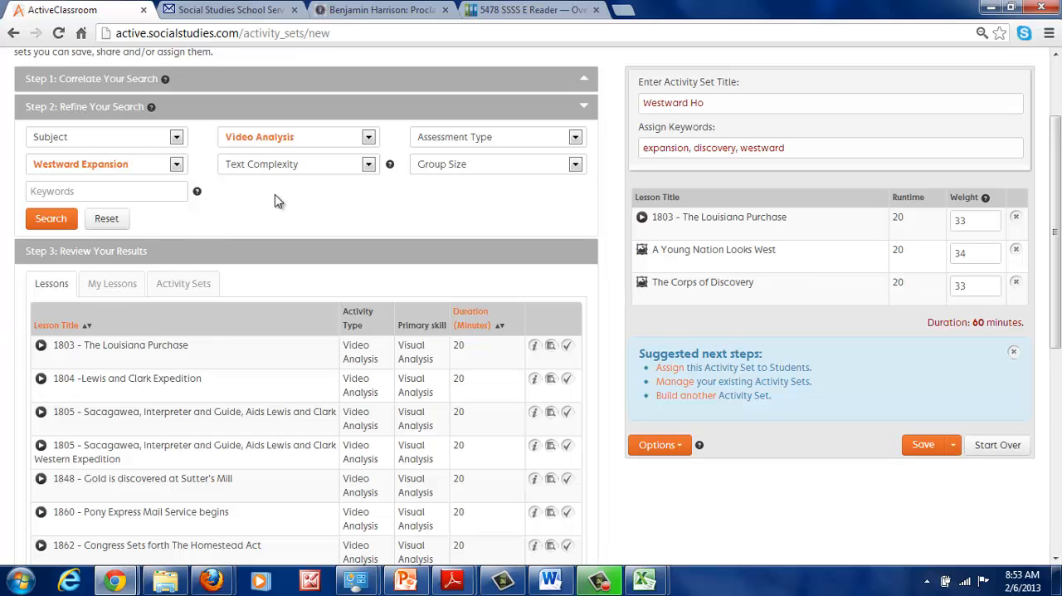
Change the activity type filter to Reading and search the Westward Expansion lessons again
click(312, 140)
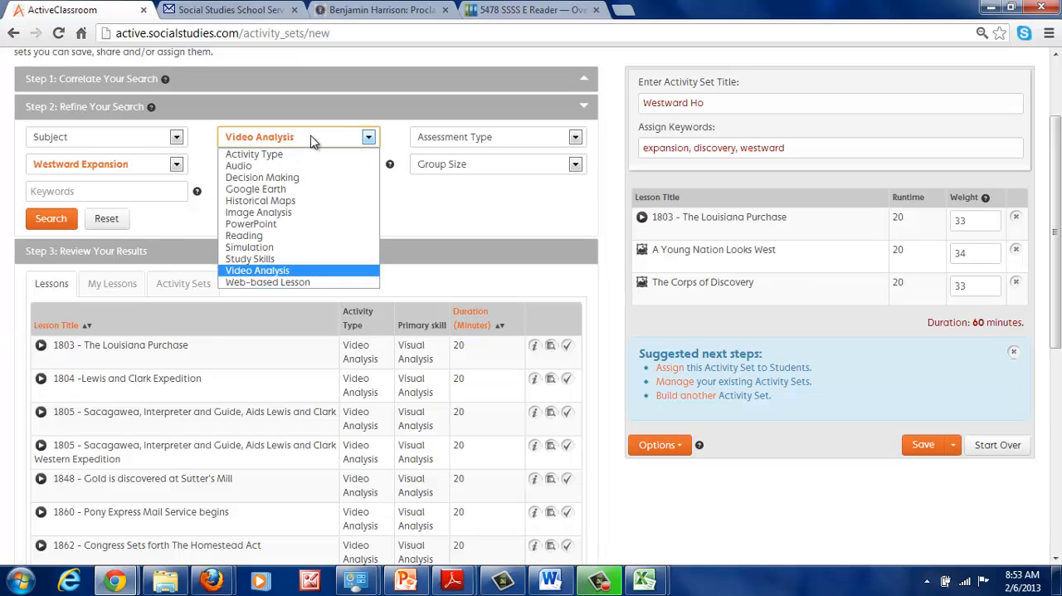
click(249, 235)
click(39, 229)
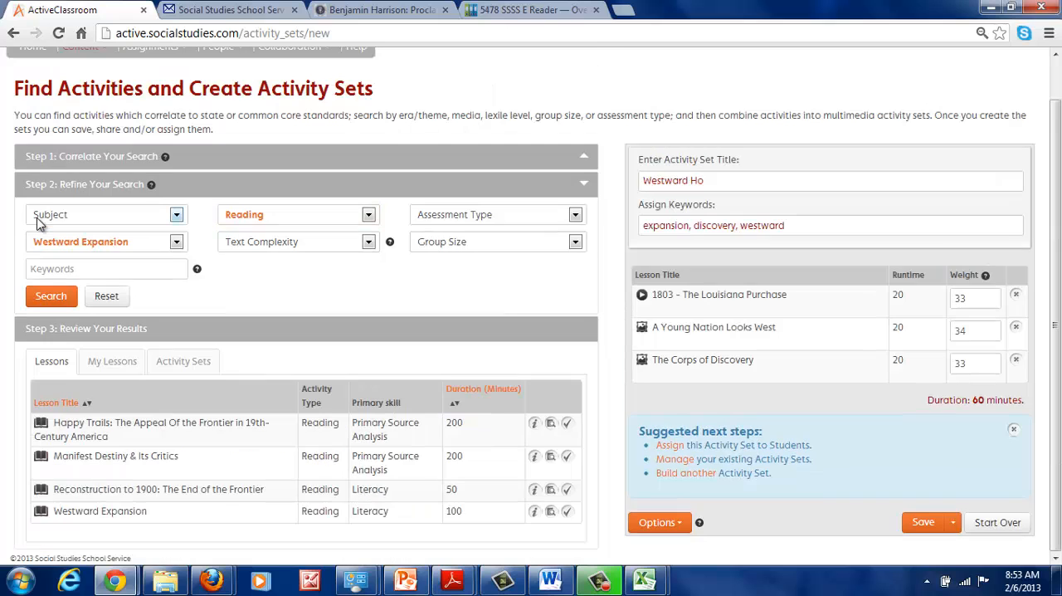
Narrow the Westward Expansion reading lessons to text complexity 800—899L and run the search
click(274, 246)
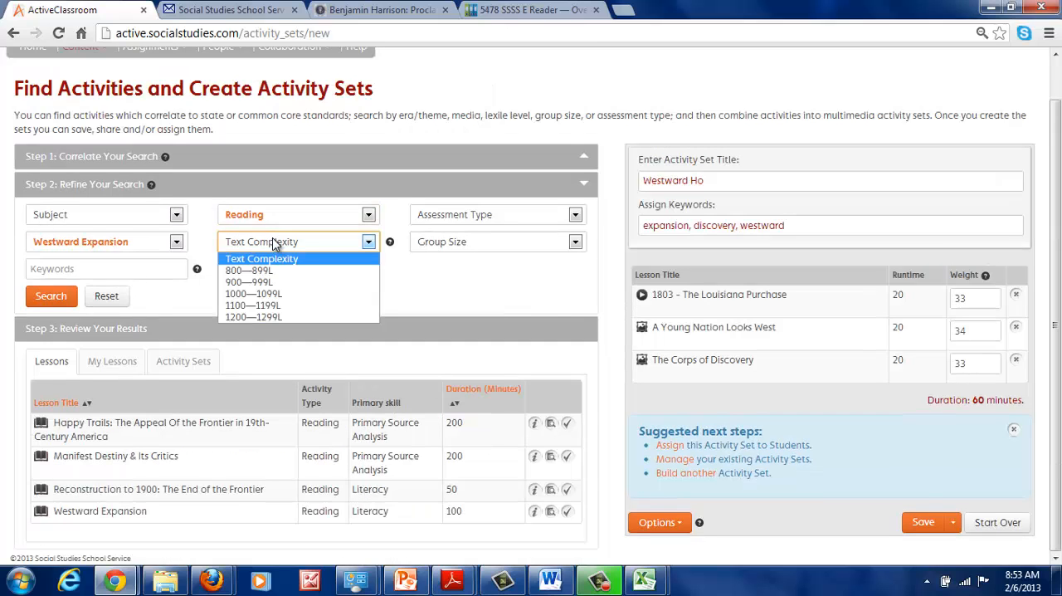
click(267, 272)
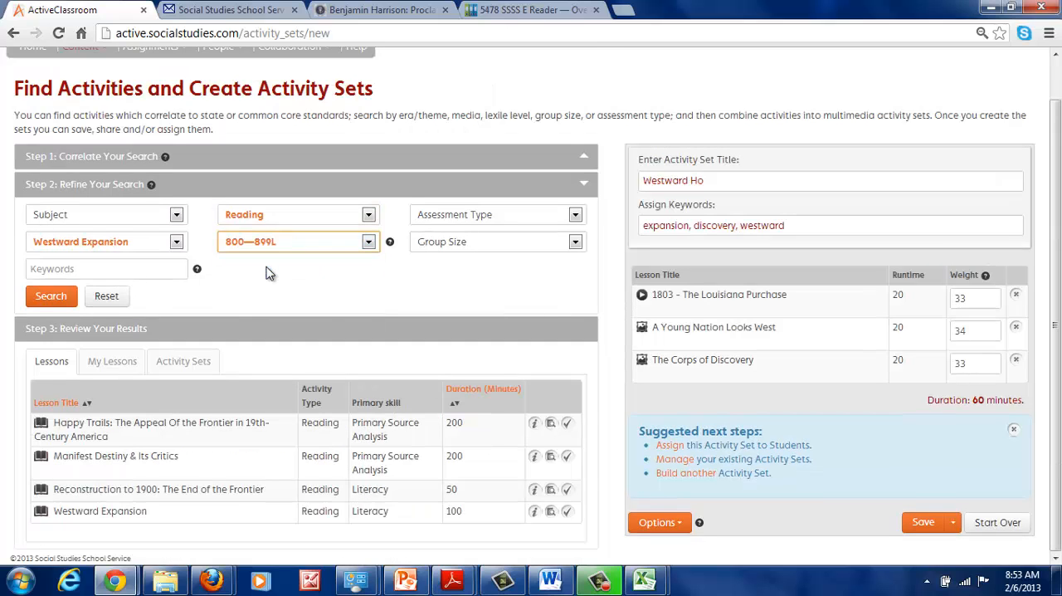
click(34, 299)
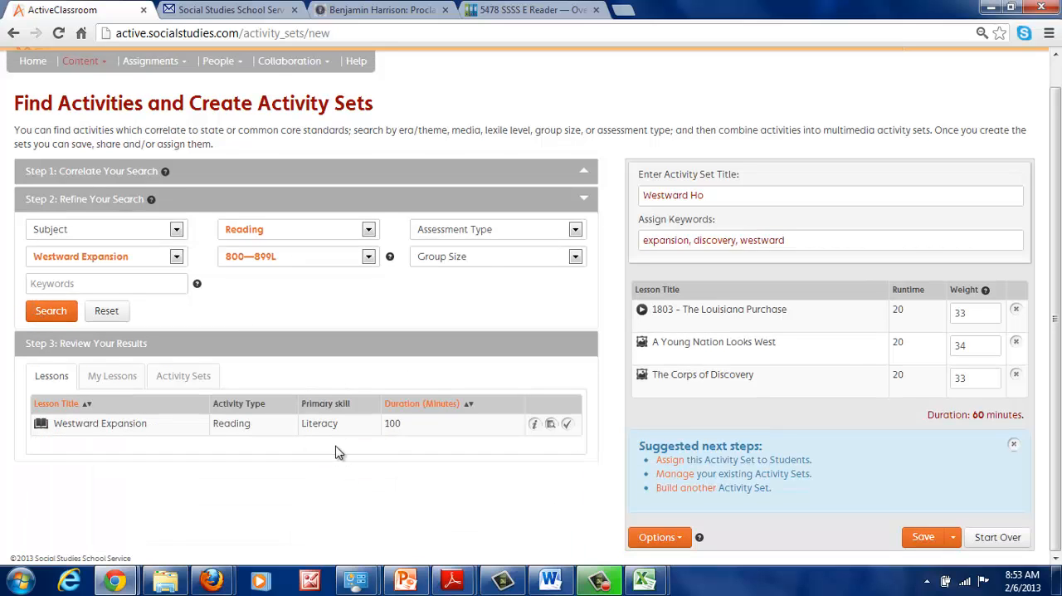
Add the reading lesson "Westward Expansion" to the activity set and move it up to directly follow "1803 - The Louisiana Purchase"
click(567, 424)
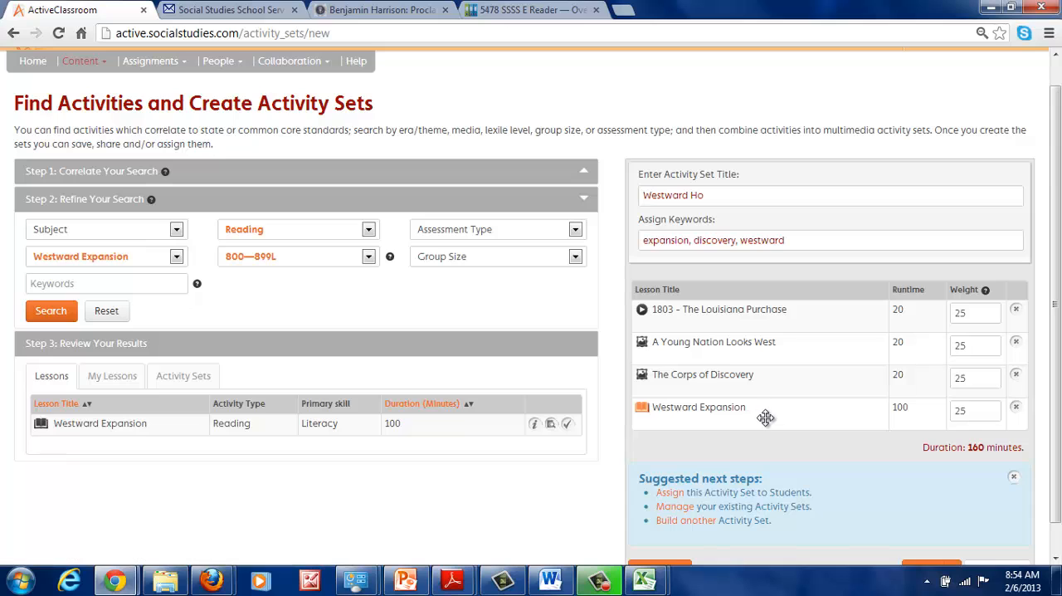
drag(749, 411, 763, 346)
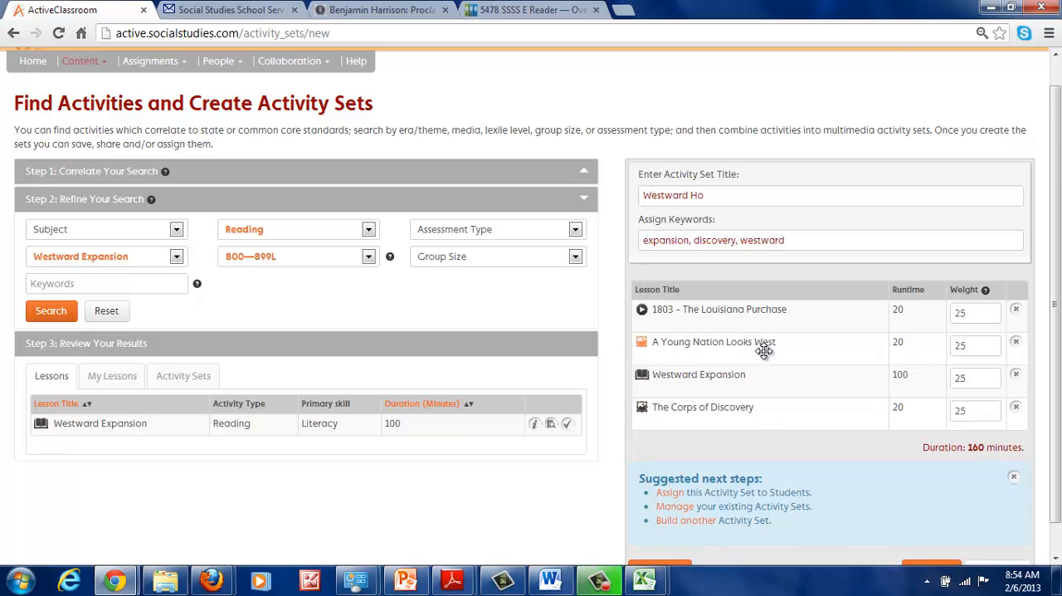
drag(751, 391, 754, 345)
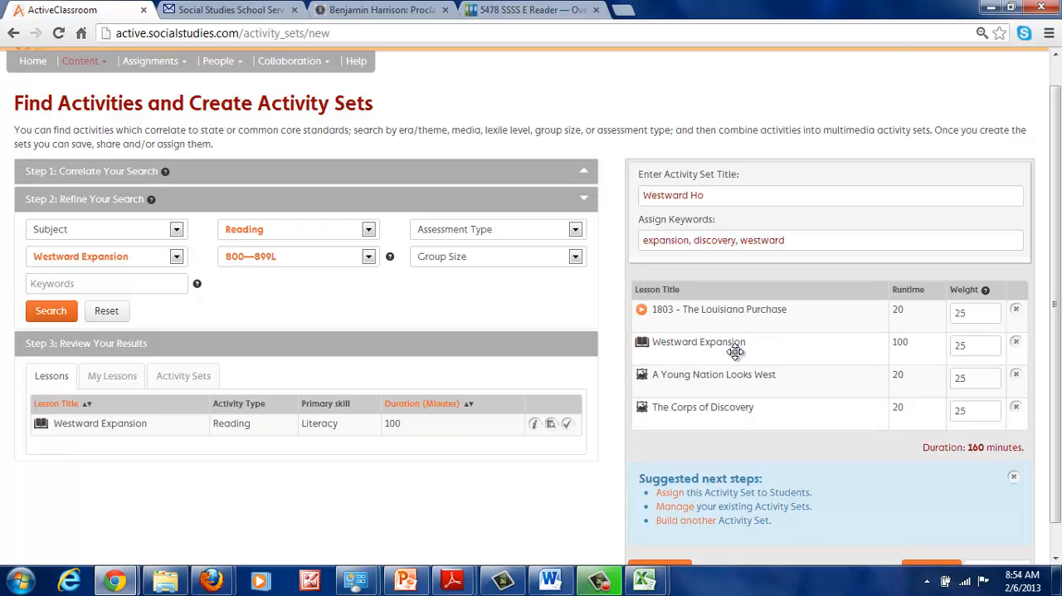
Retitle the activity set "Westward Ho -- 800L" and save it as a copy
click(724, 199)
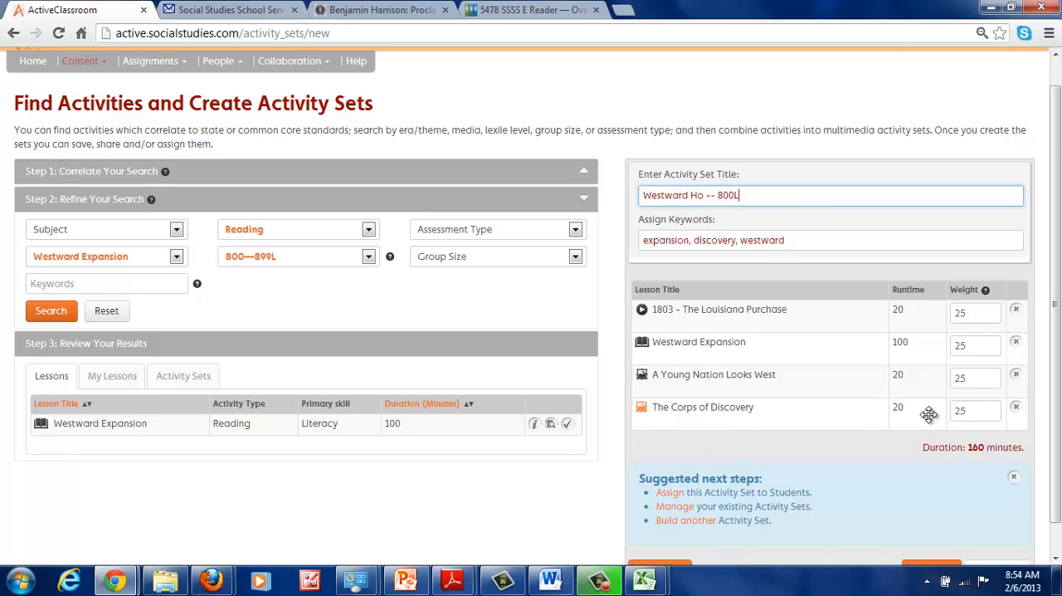
scroll(896, 502, down, 1)
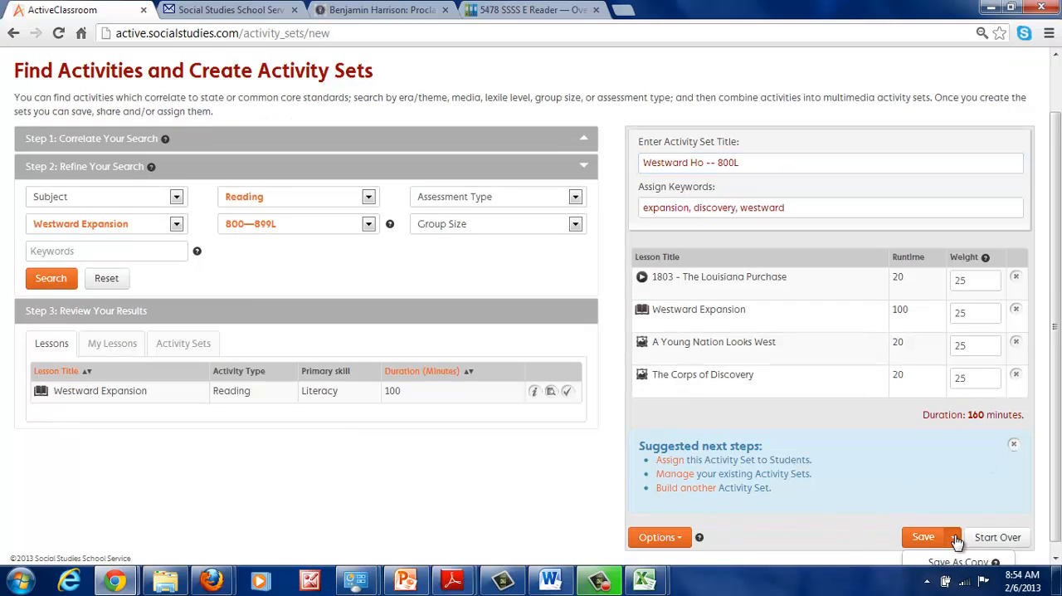
click(952, 537)
click(956, 562)
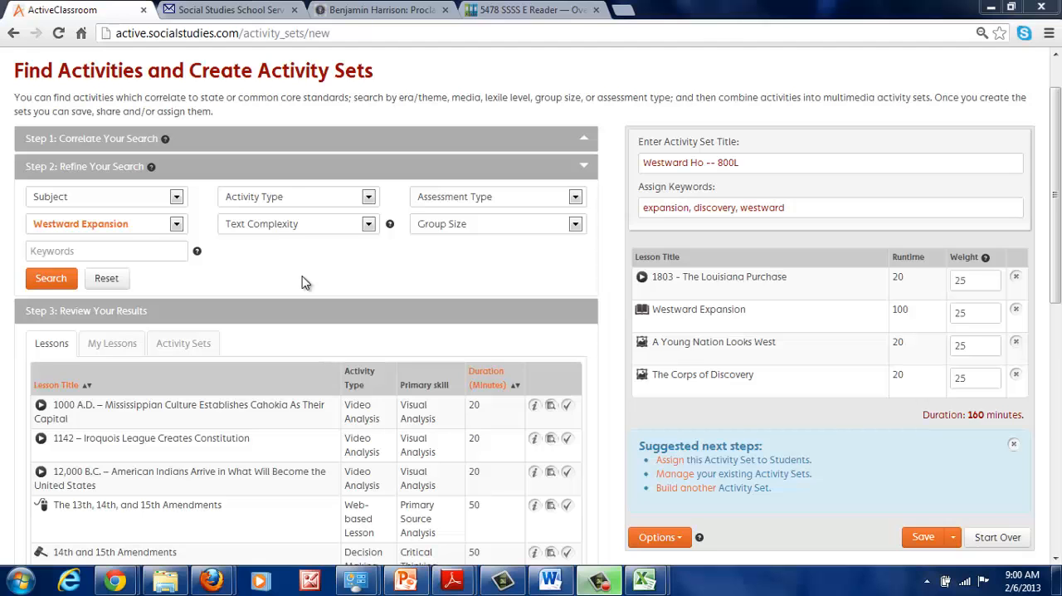
Search the Westward Expansion activity sets, then clear the current set and load "Westward Expansion: ELL" in its place
click(50, 279)
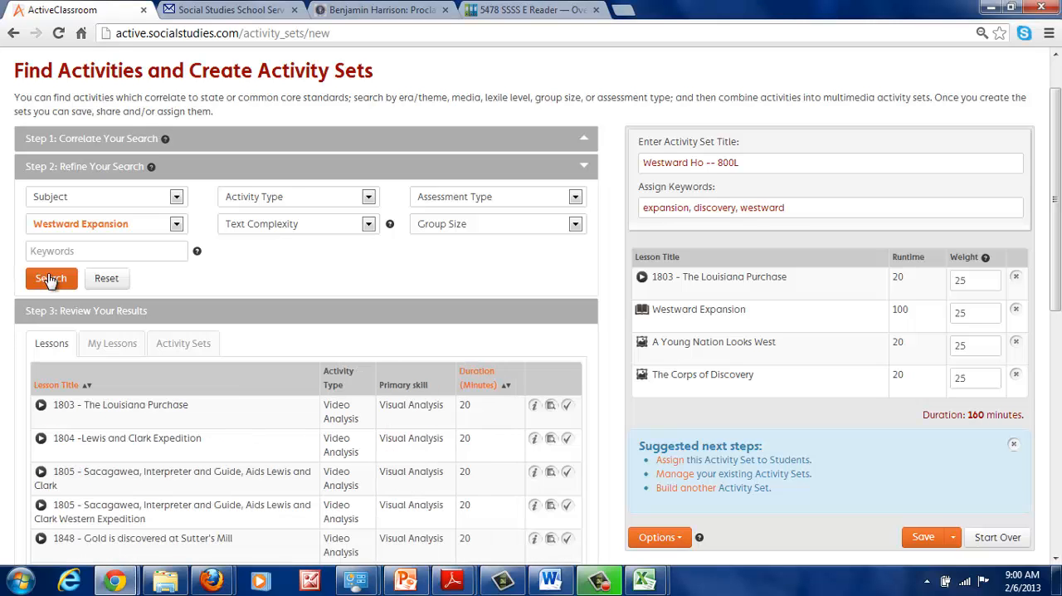
click(180, 343)
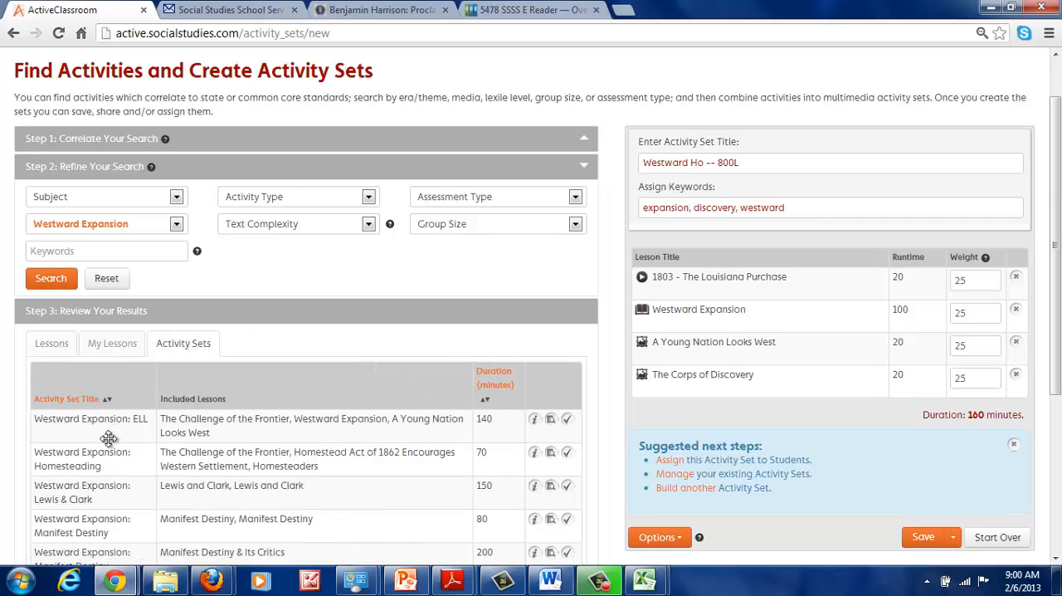
click(1007, 538)
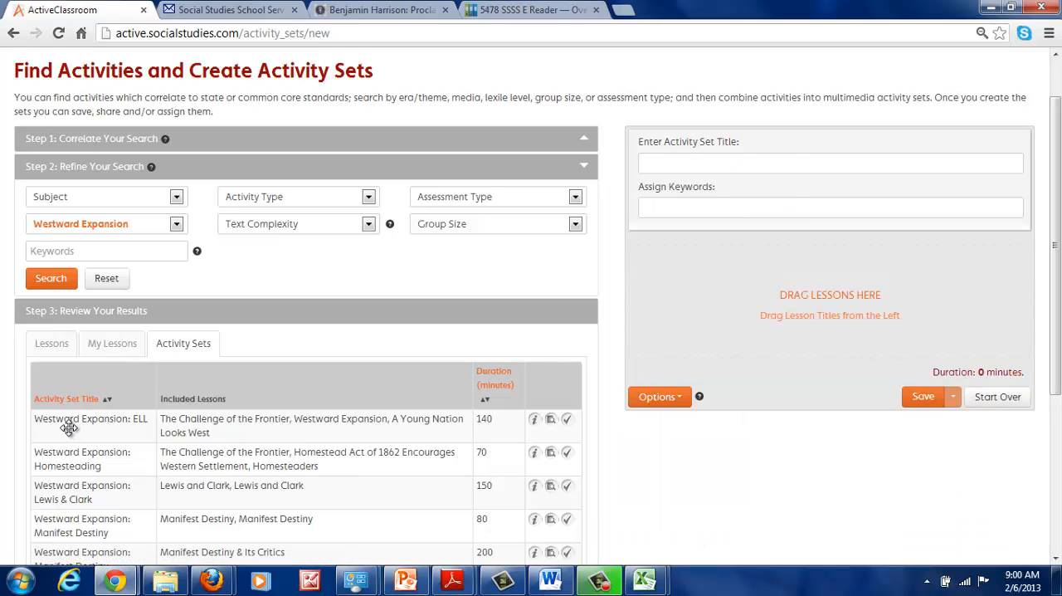
drag(70, 426, 812, 272)
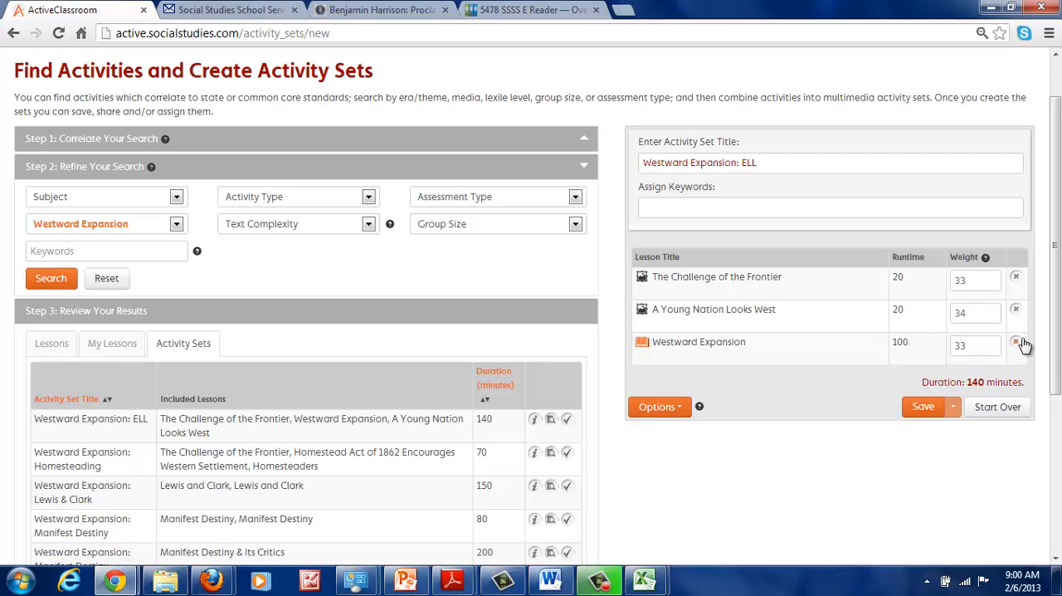
Remove the lessons "A Young Nation Looks West" and "The Challenge of the Frontier" from the loaded activity set
click(1017, 311)
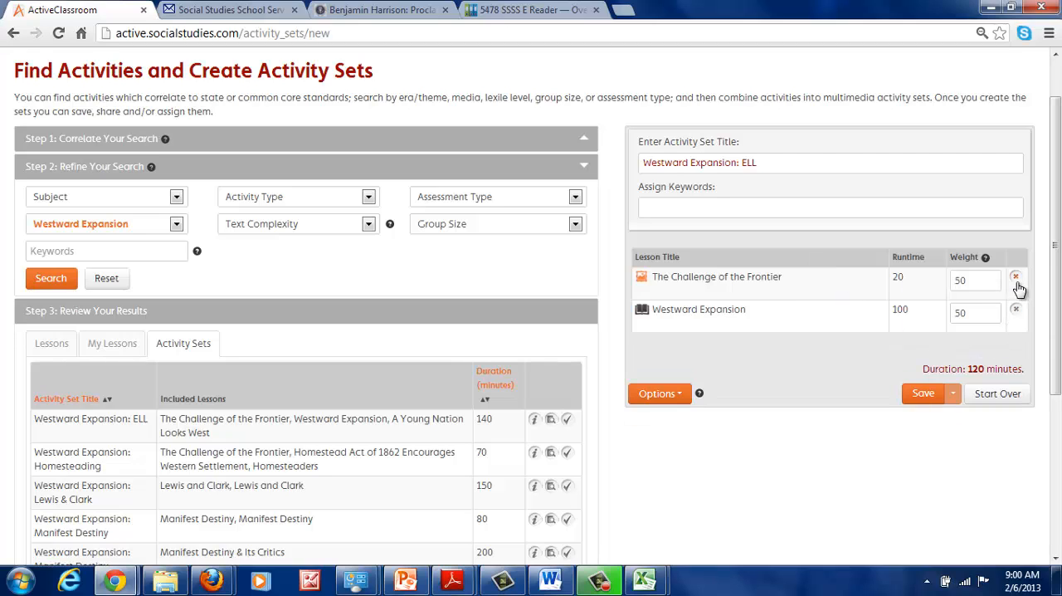
click(1016, 277)
Search the Westward Expansion lessons for Image Analysis and add "A Young Nation Looks West" and "The Corps of Discovery" to the set
click(270, 201)
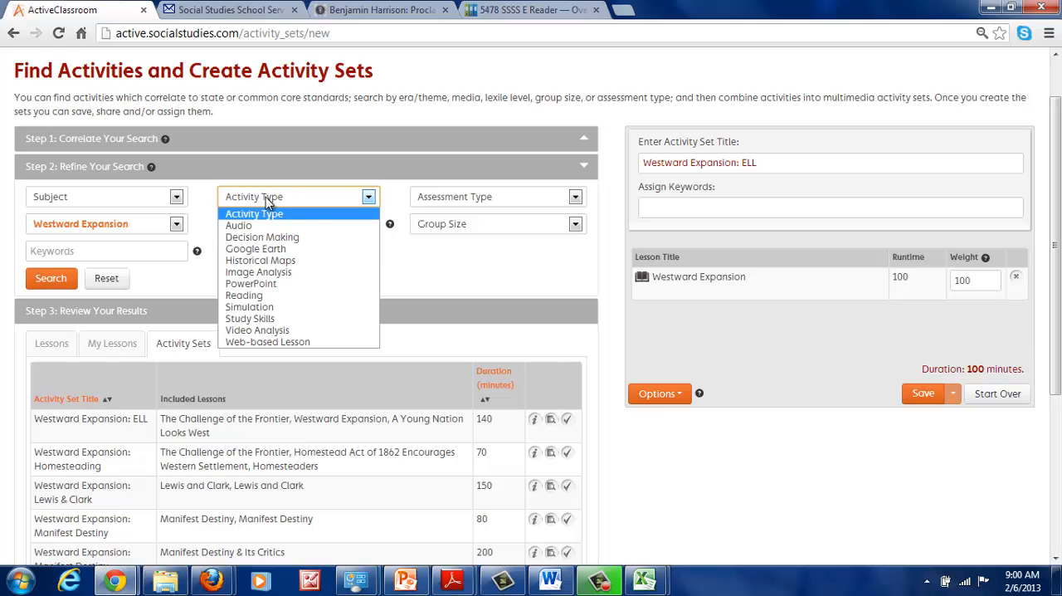
click(274, 273)
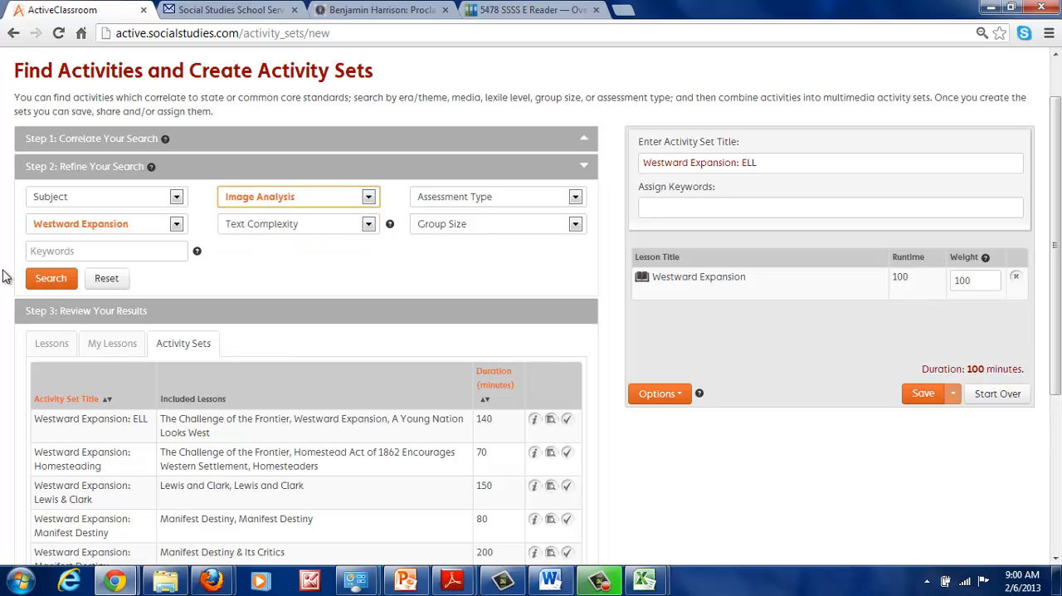
click(46, 279)
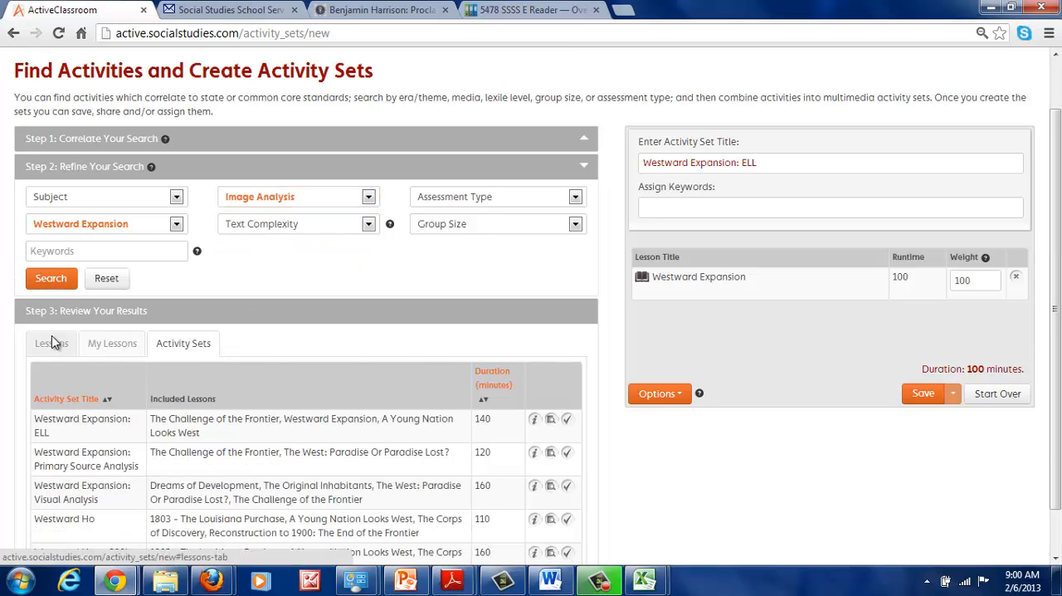
click(52, 342)
click(566, 391)
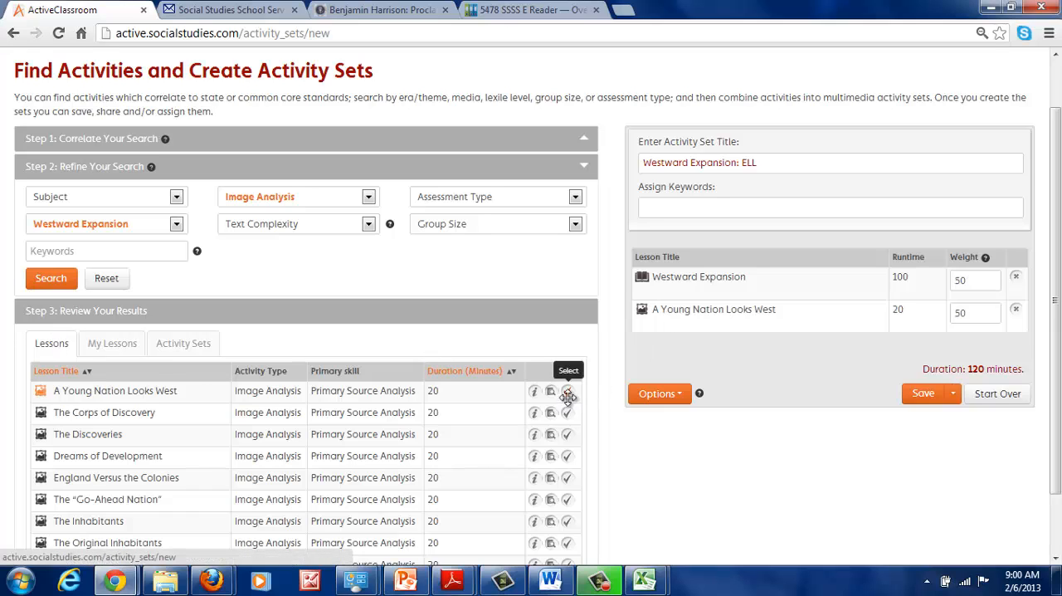
click(567, 414)
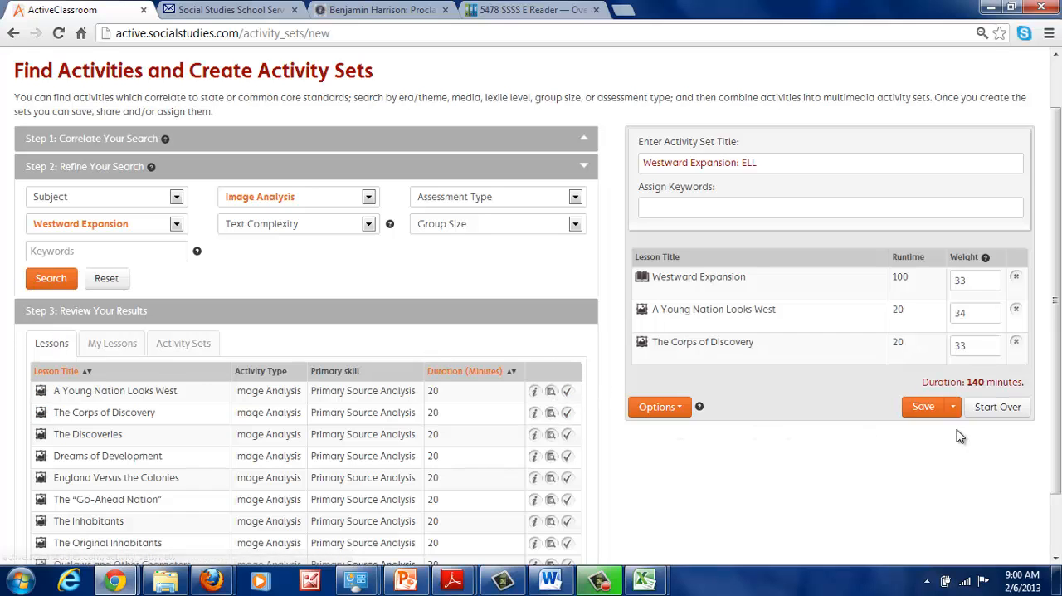
Retitle the activity set "Westward Expansion: ELL2" and save it
click(953, 407)
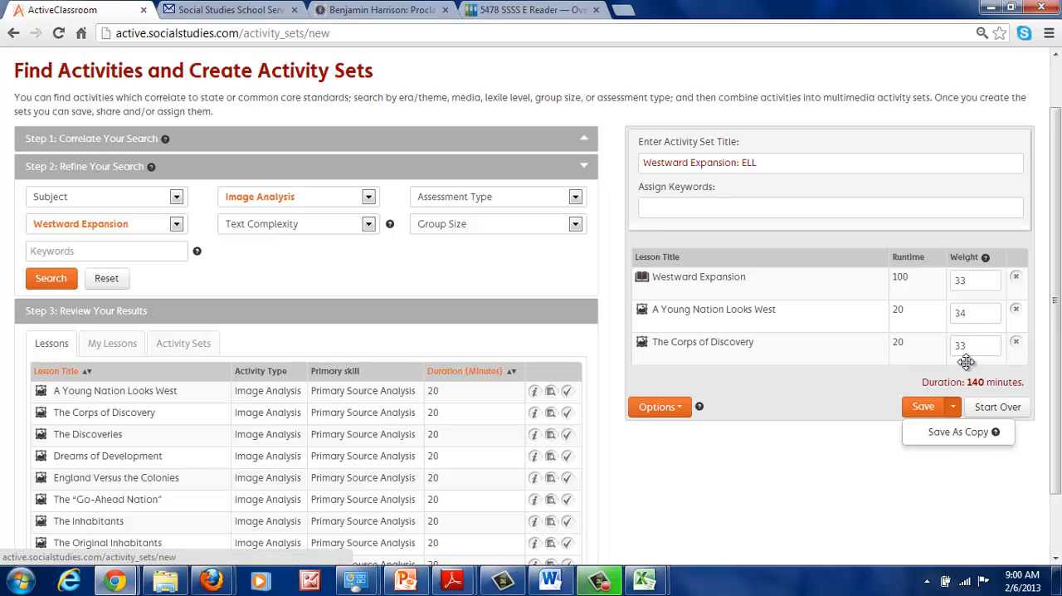
click(772, 162)
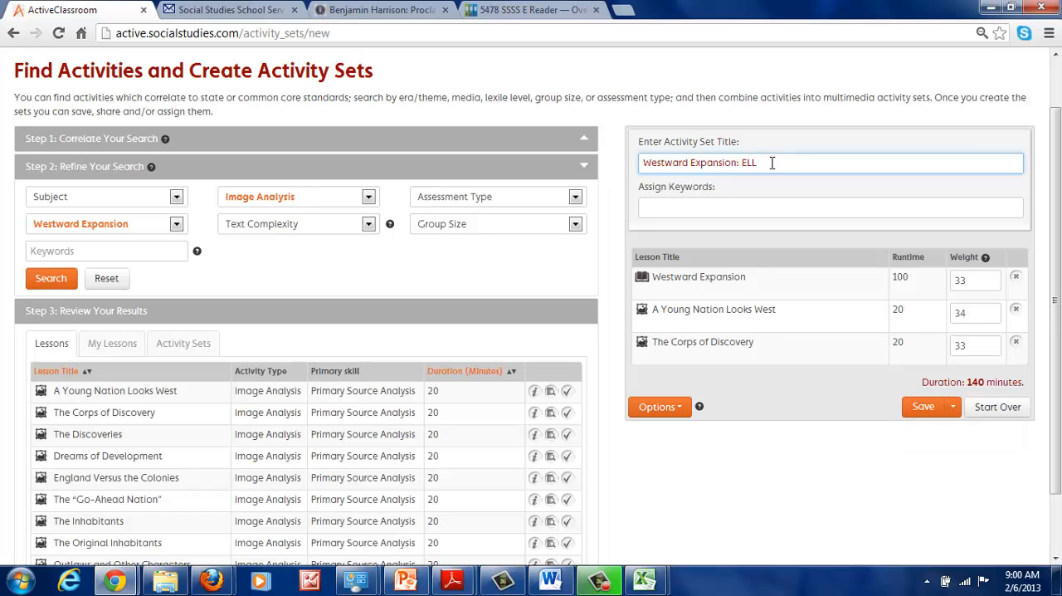
click(942, 407)
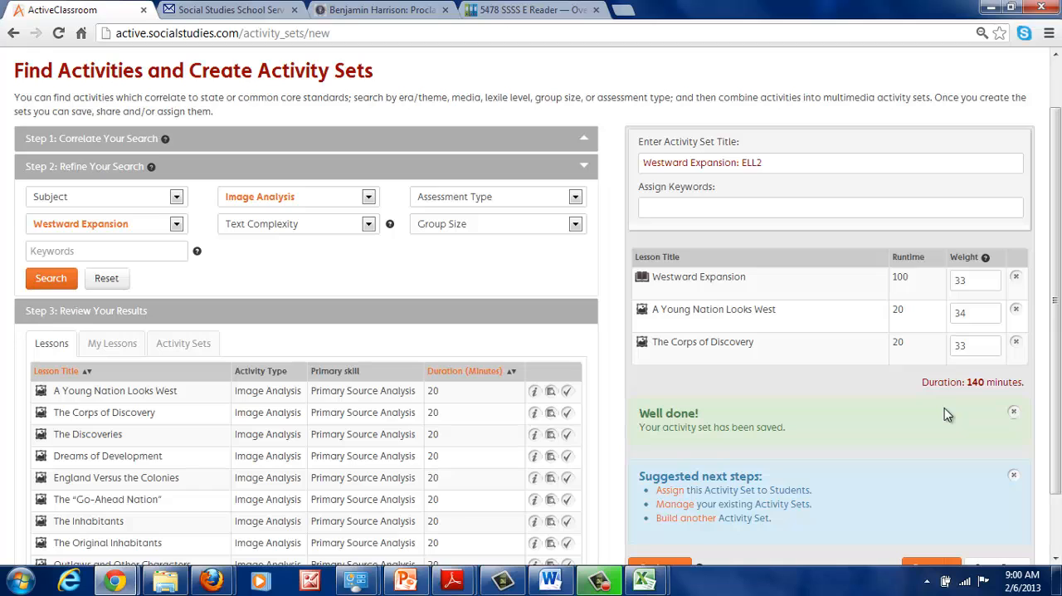